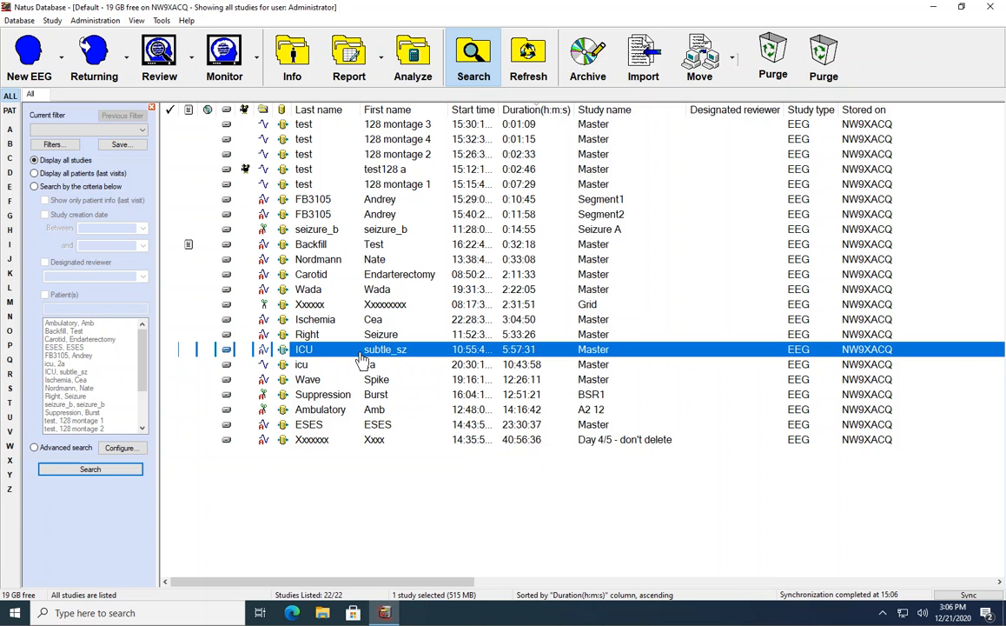
# Step: Open the selected ICU study for review and check the EKG channel settings of its Heart Rate trend
pyautogui.click(146, 55)
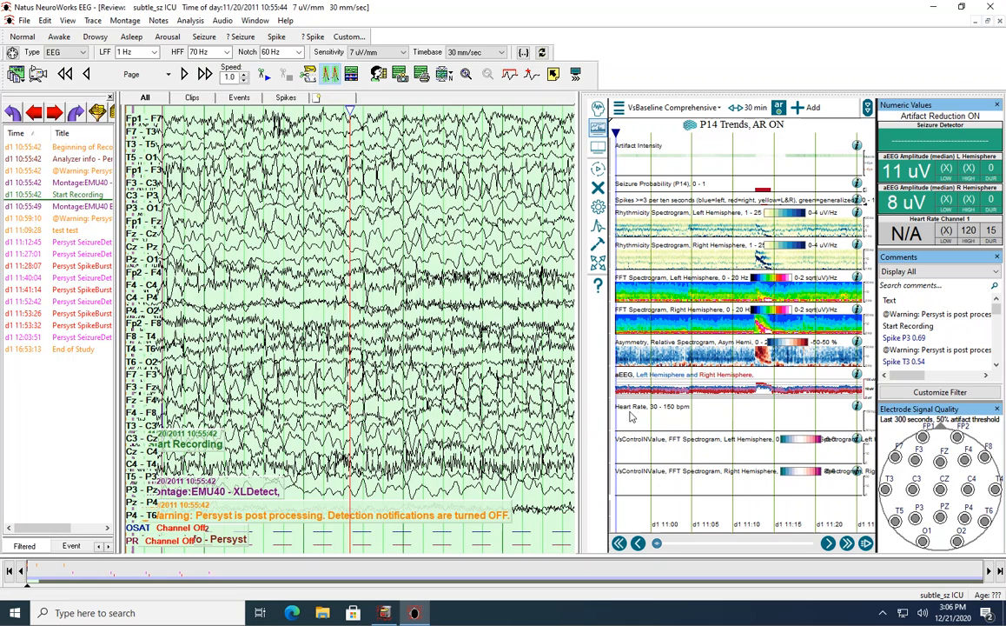
pyautogui.doubleClick(641, 406)
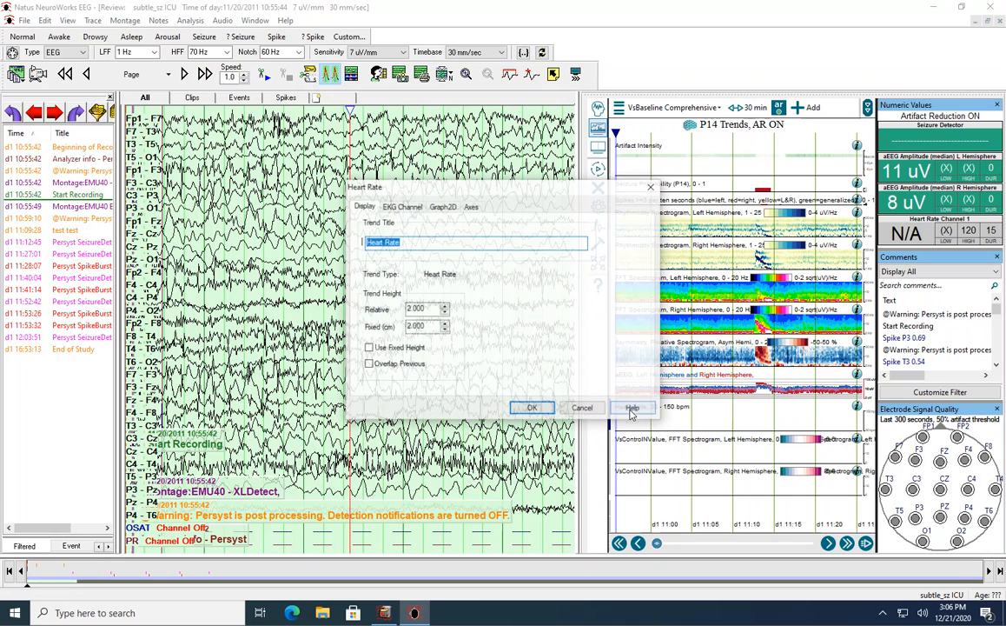
pyautogui.click(401, 206)
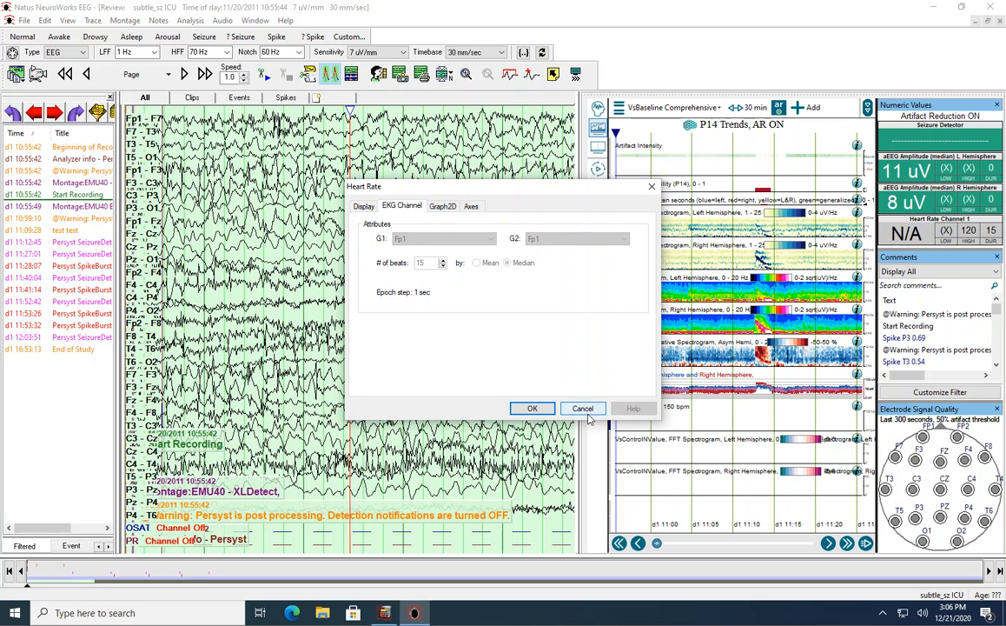
pyautogui.click(588, 410)
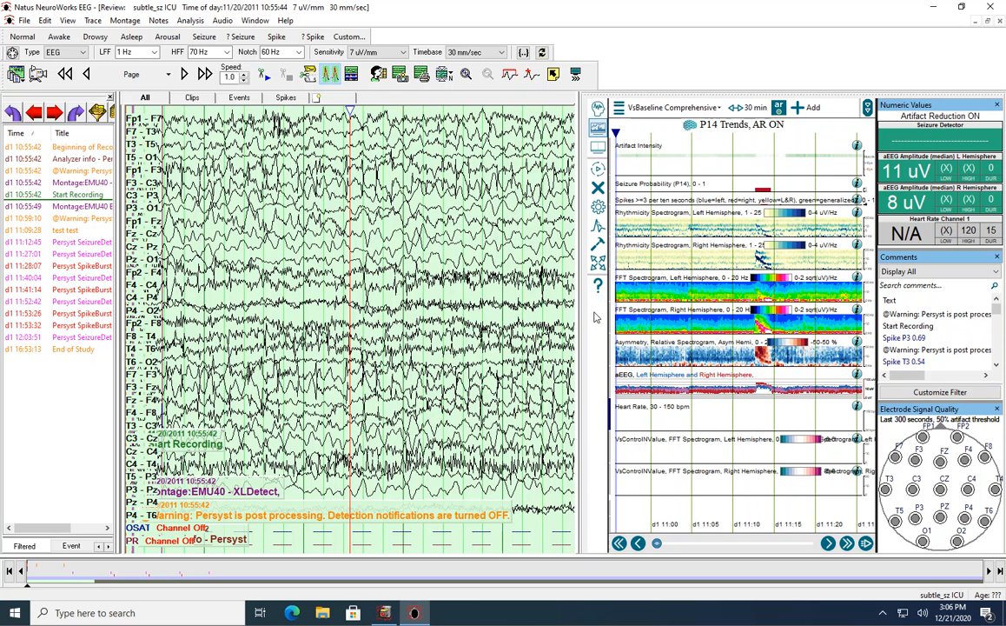
# Step: Erase all the existing trends for this record
pyautogui.click(598, 186)
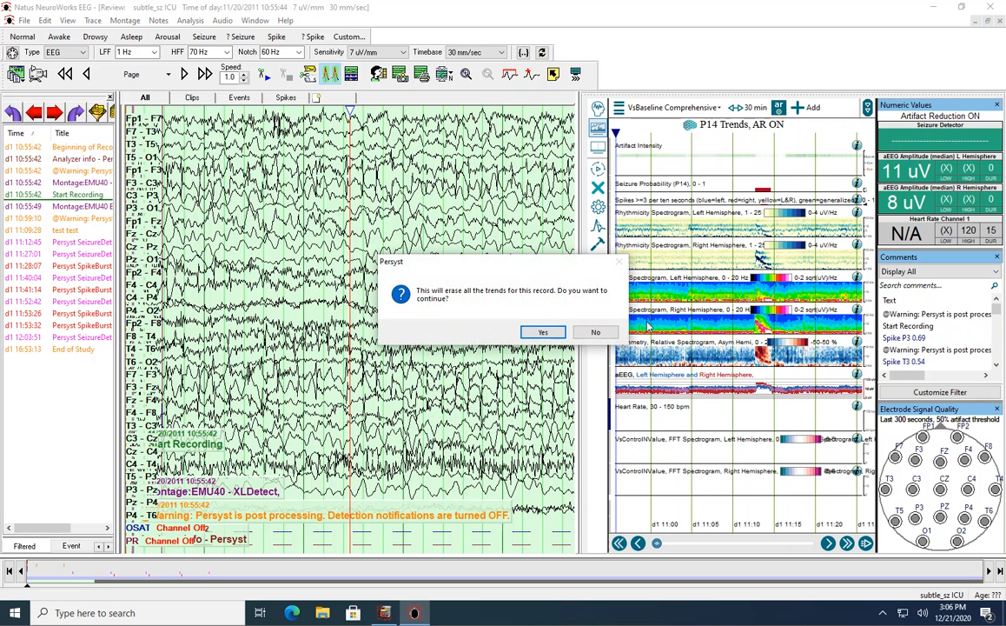
pyautogui.click(540, 333)
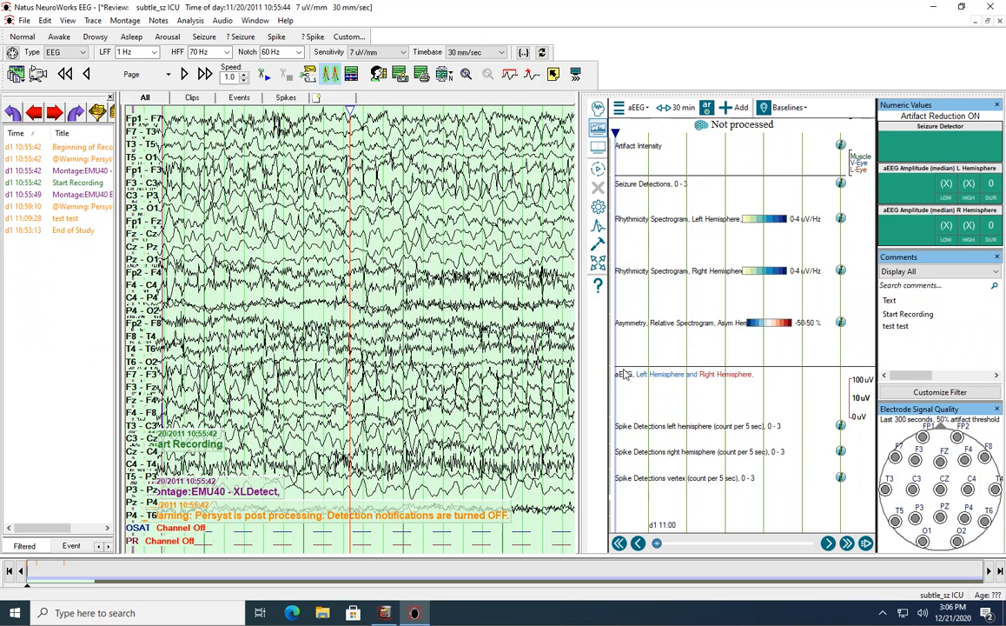
# Step: Open the template file Trend Settings Version P14.mmx for modification and fit its window on the screen
pyautogui.click(600, 208)
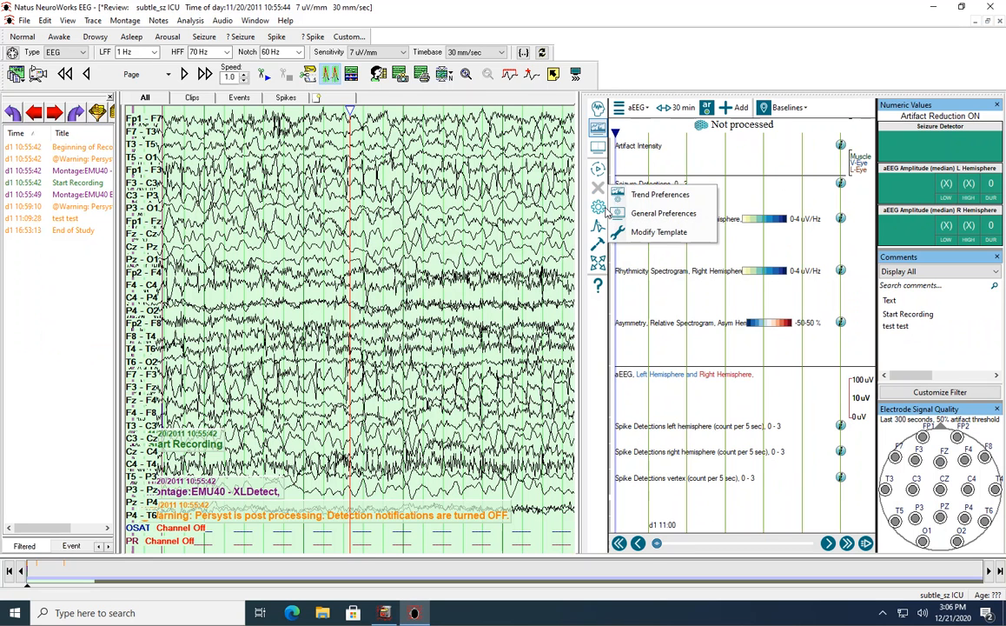
pyautogui.click(660, 232)
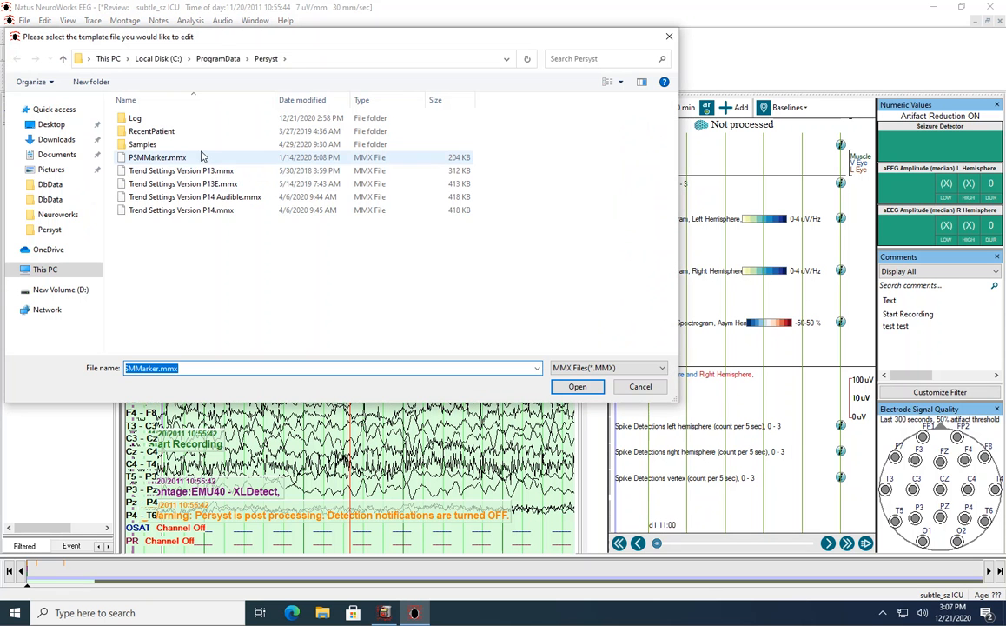
pyautogui.click(213, 210)
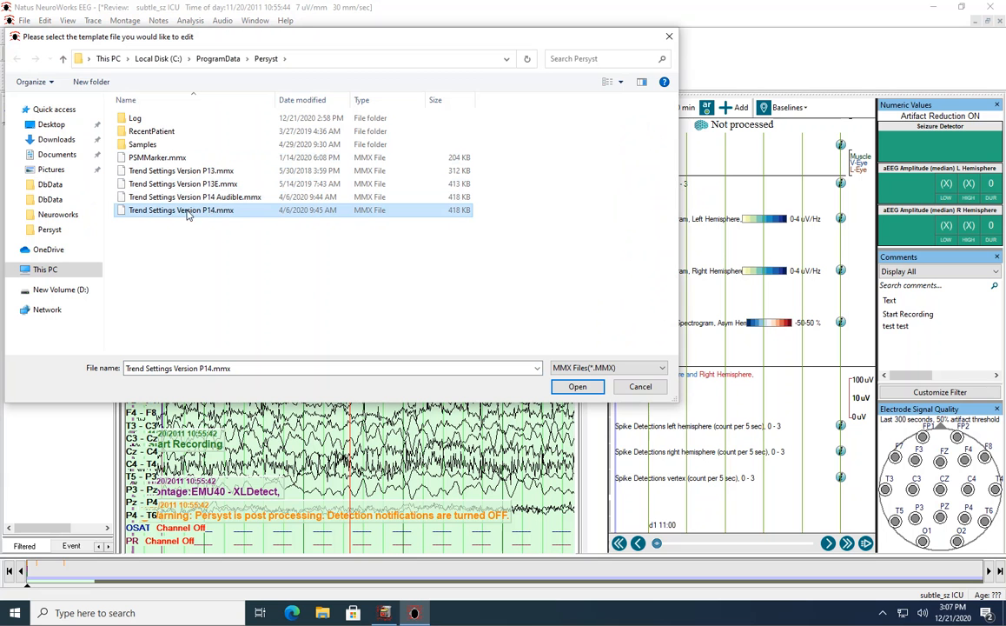
pyautogui.click(575, 387)
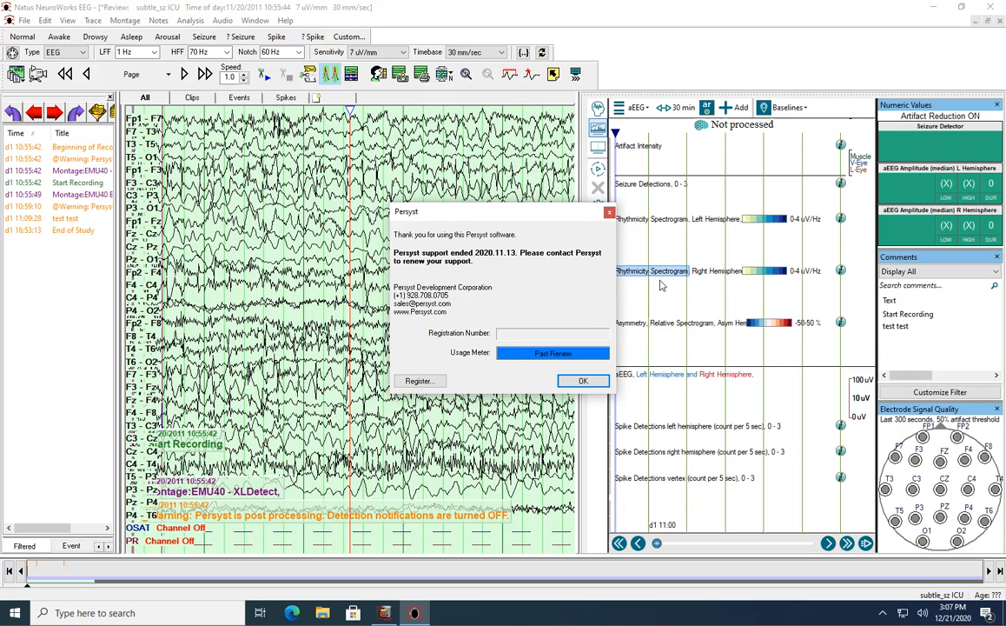
pyautogui.click(583, 381)
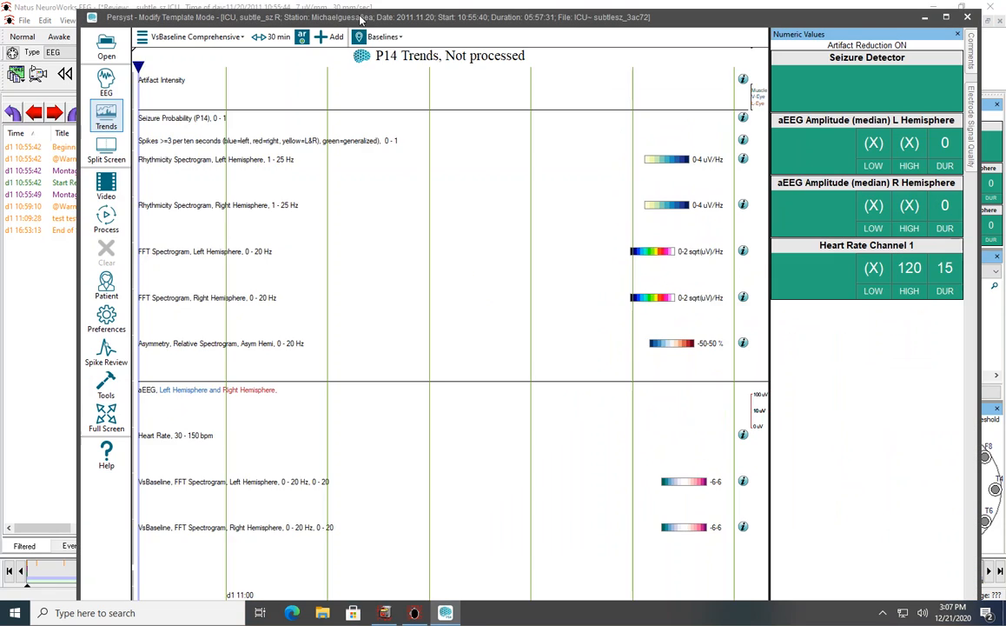
pyautogui.moveTo(331, 18)
pyautogui.mouseDown()
pyautogui.moveTo(316, 5)
pyautogui.moveTo(350, 18)
pyautogui.mouseUp()
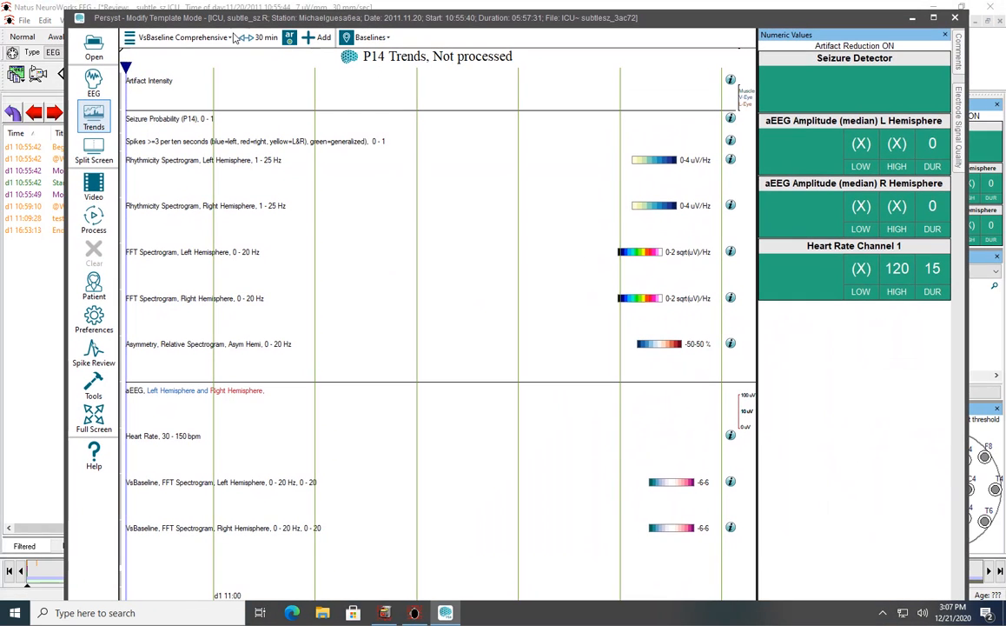
pyautogui.moveTo(79, 26); pyautogui.dragTo(122, 75)
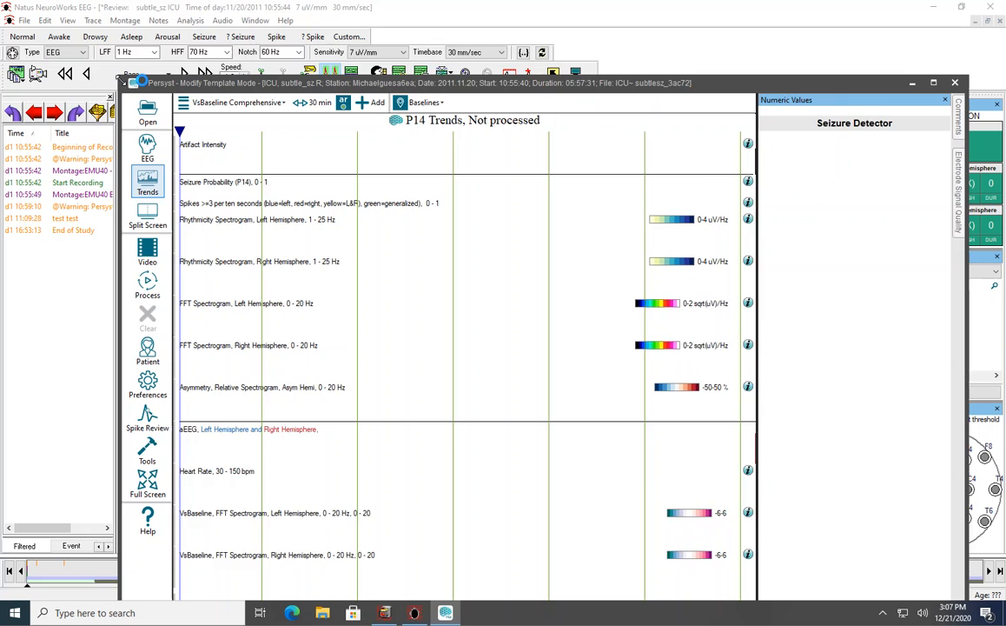
pyautogui.moveTo(212, 82); pyautogui.dragTo(186, 16)
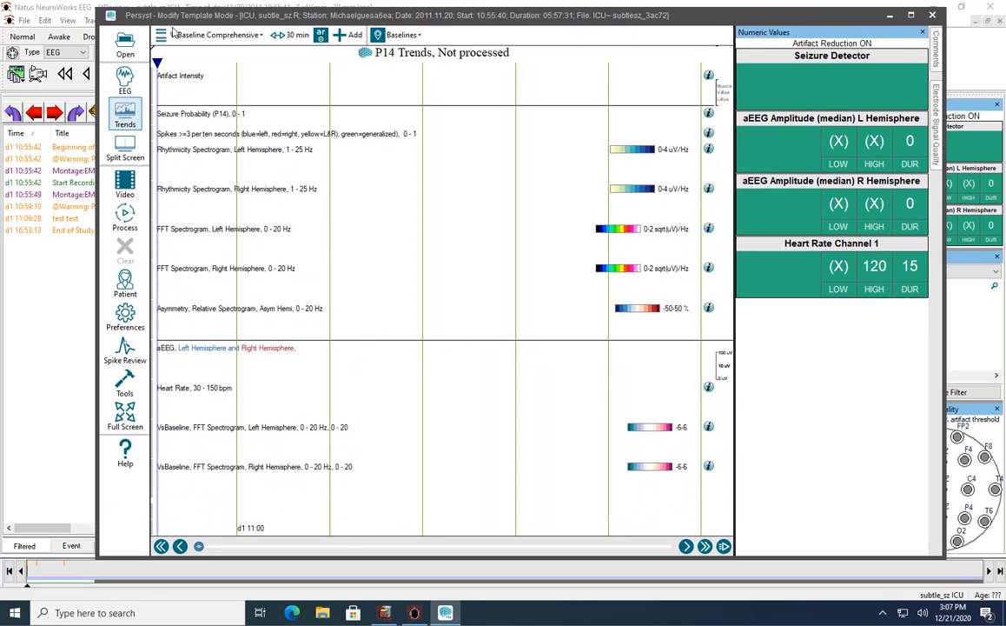
pyautogui.click(134, 330)
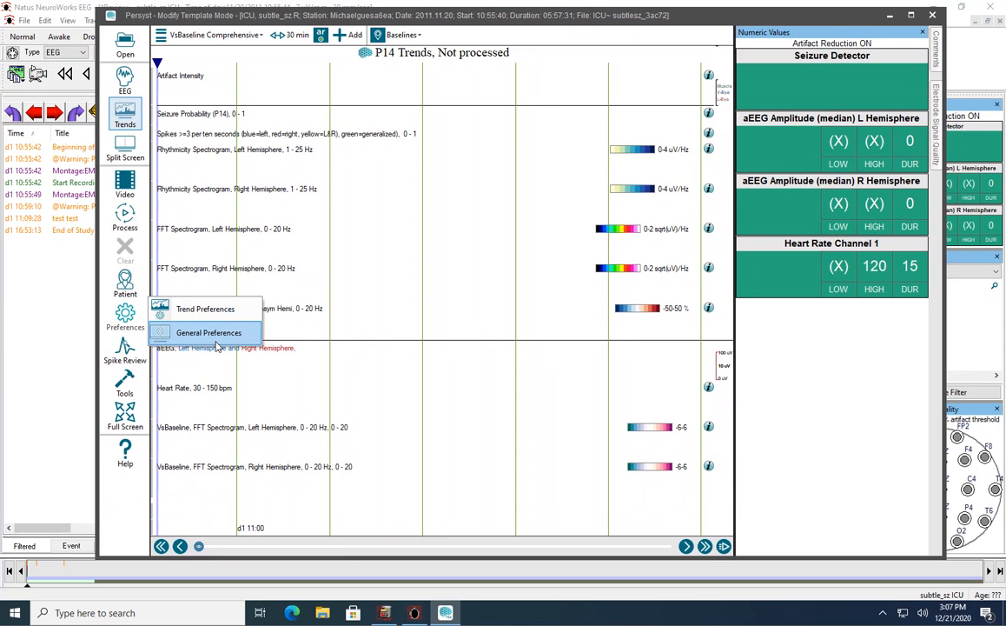
pyautogui.doubleClick(174, 389)
pyautogui.click(419, 193)
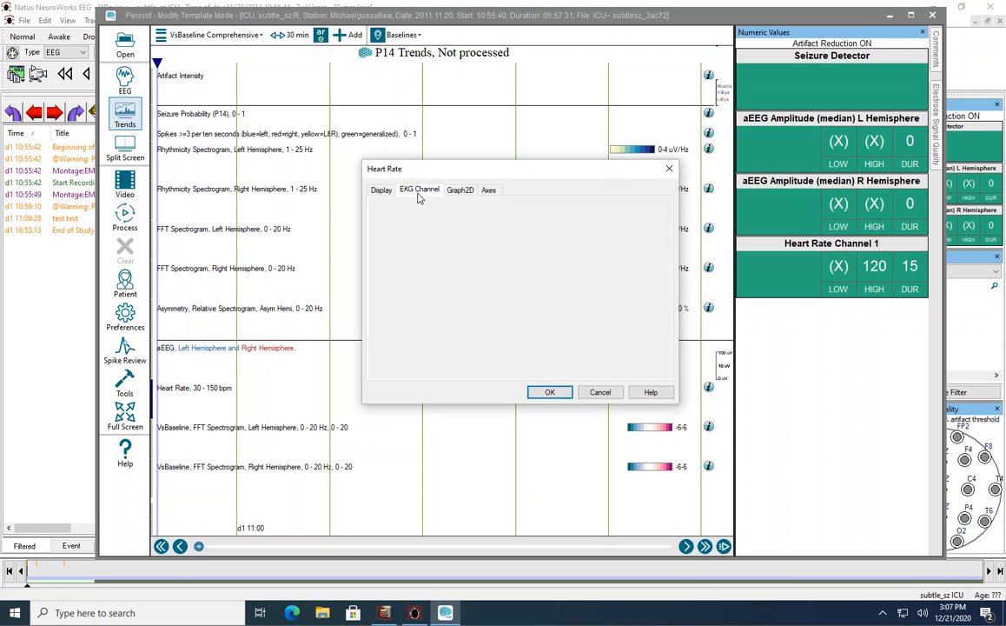
pyautogui.click(426, 223)
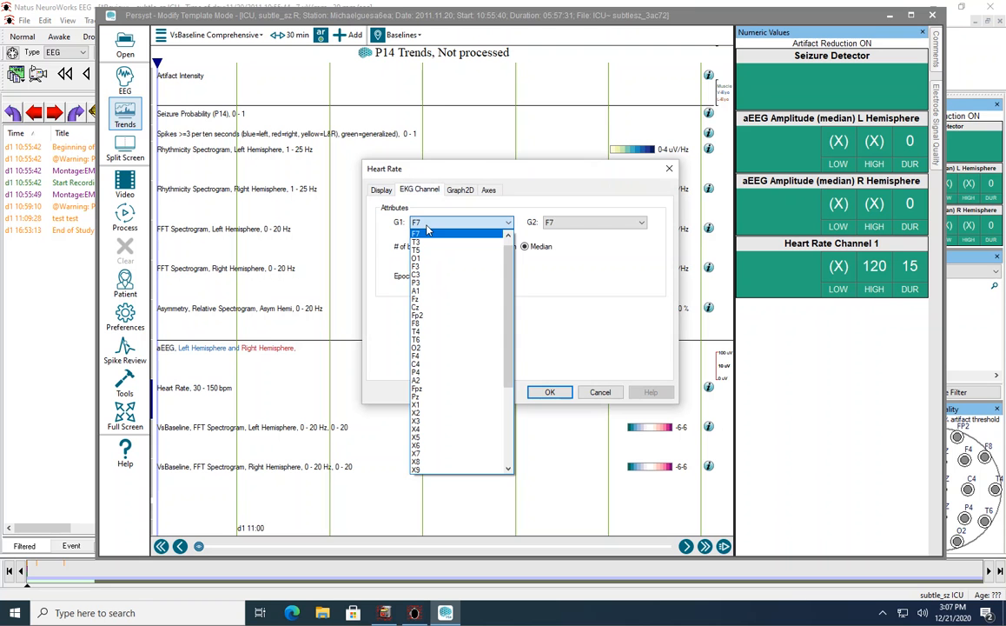
pyautogui.click(426, 231)
pyautogui.click(602, 393)
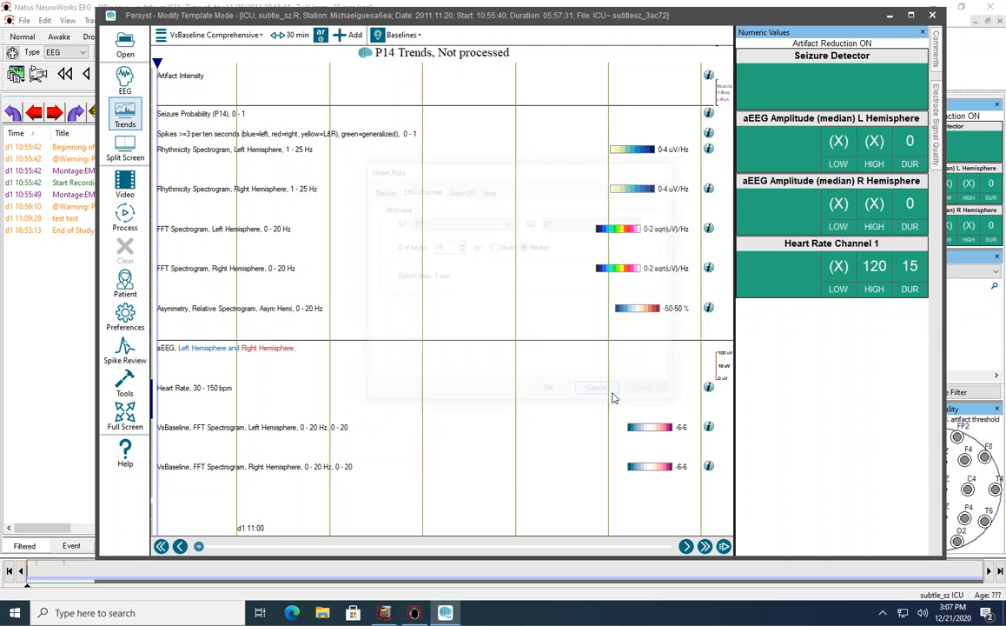
# Step: Show the EEG traces, view them in the EMU40 BP montage, and return to the Recorded montage
pyautogui.click(125, 81)
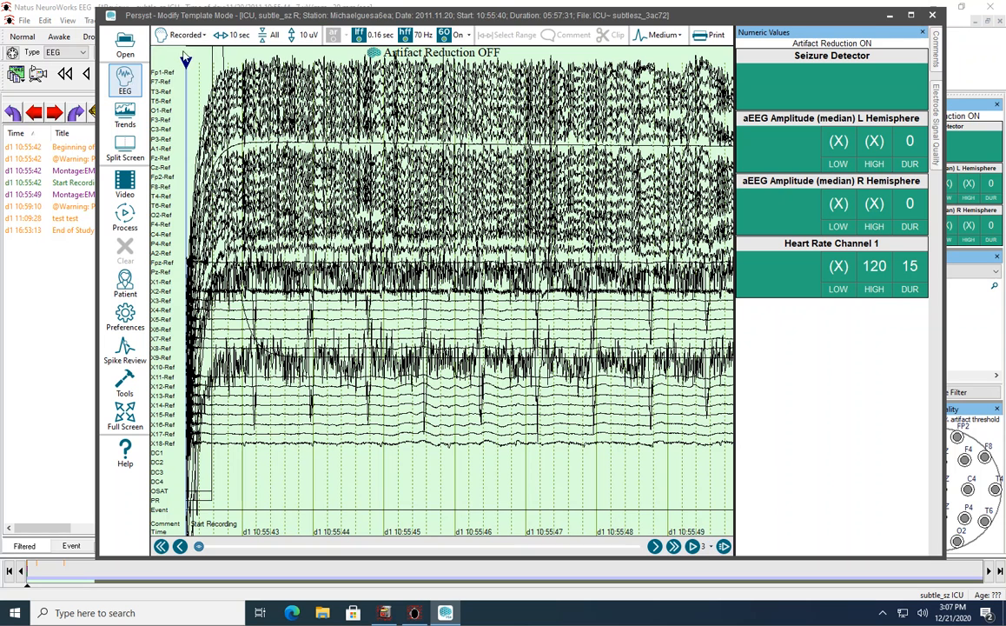
pyautogui.click(183, 36)
pyautogui.moveTo(252, 152)
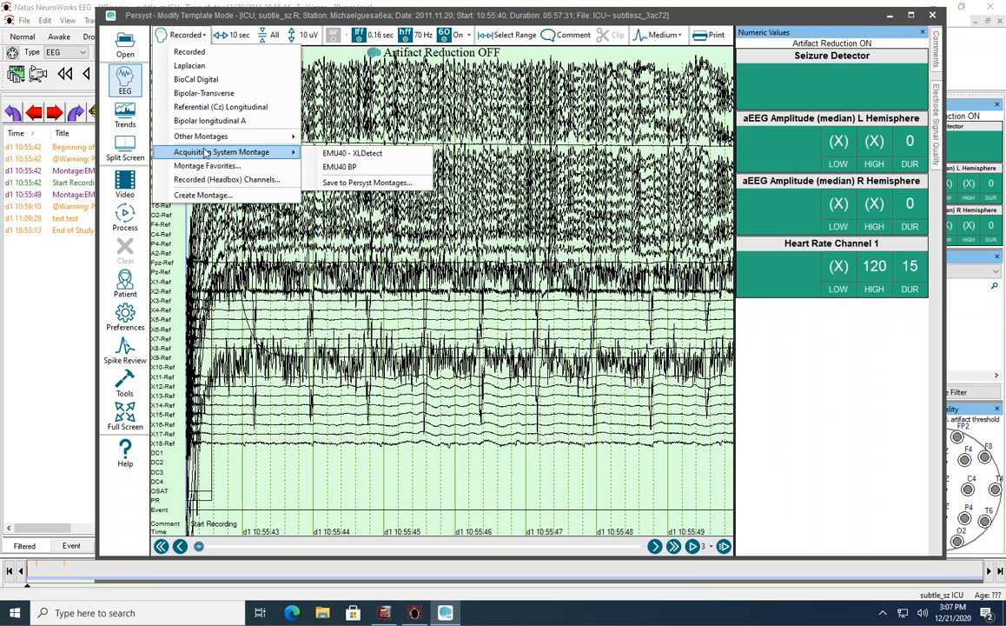
pyautogui.click(356, 169)
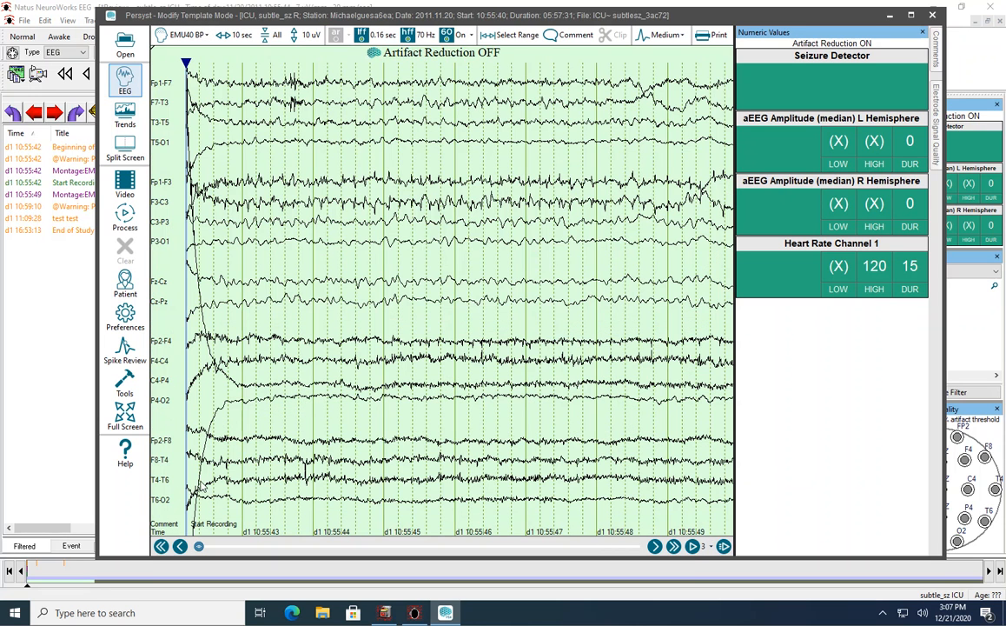
pyautogui.click(182, 37)
pyautogui.click(186, 47)
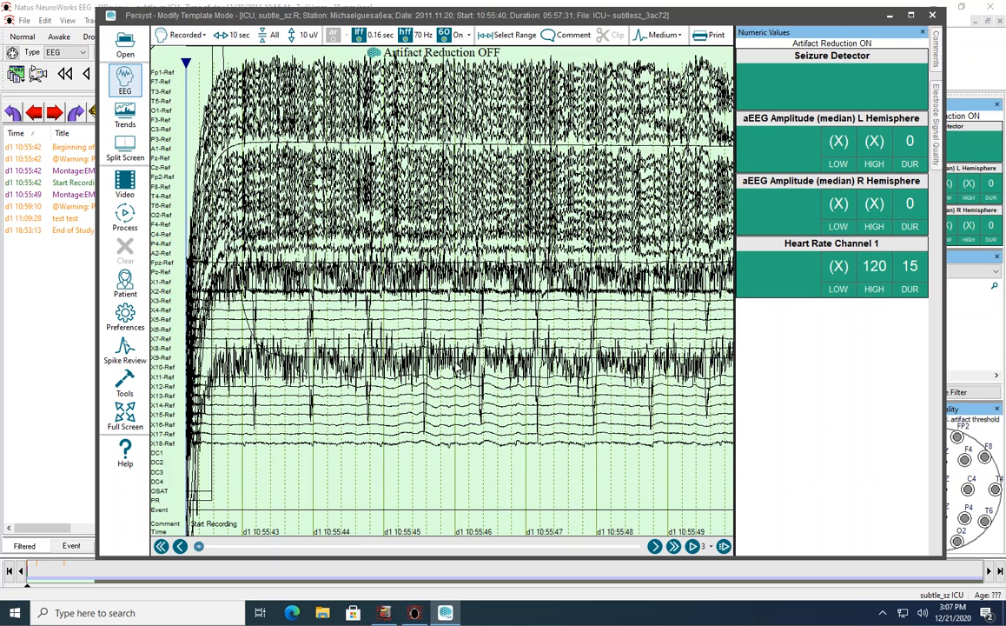
# Step: Set the EEG display sensitivity to 50 uV and examine the recorded channels for the EKG signal
pyautogui.scroll(-8, 432, 344)
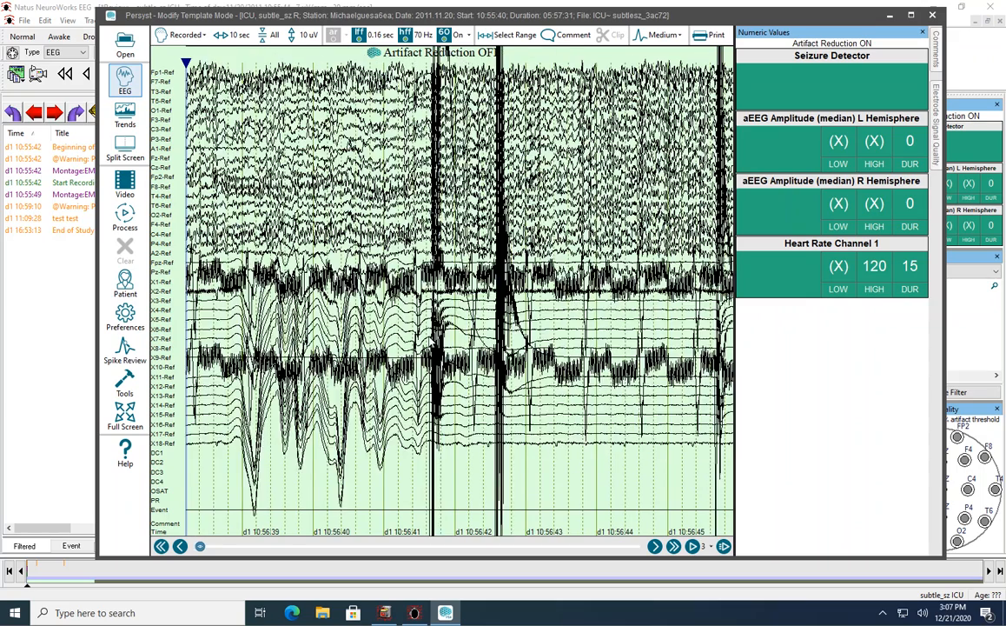
pyautogui.scroll(1, 433, 344)
pyautogui.scroll(-2, 433, 344)
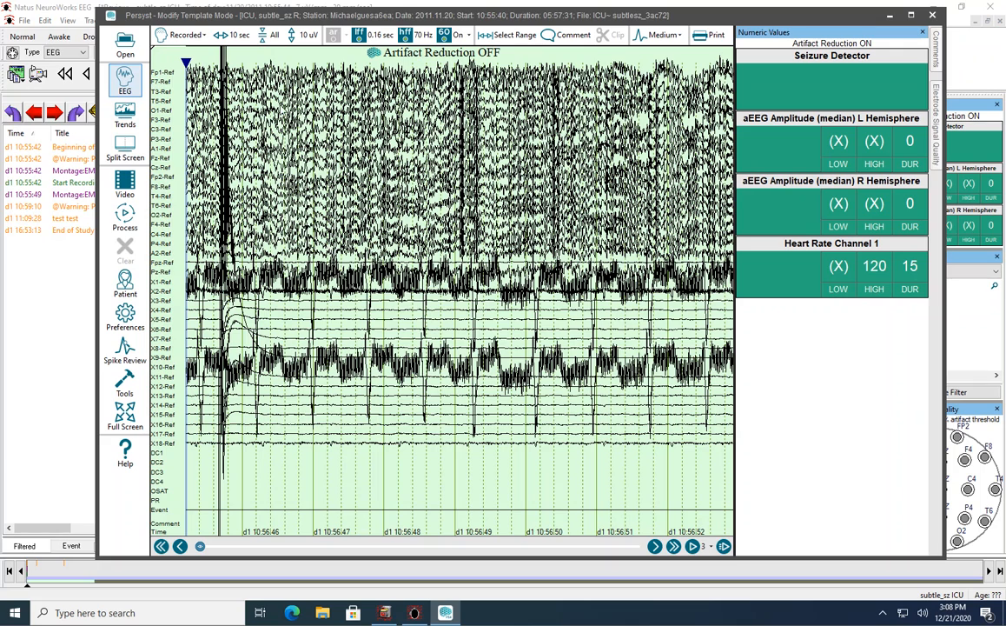
pyautogui.click(306, 36)
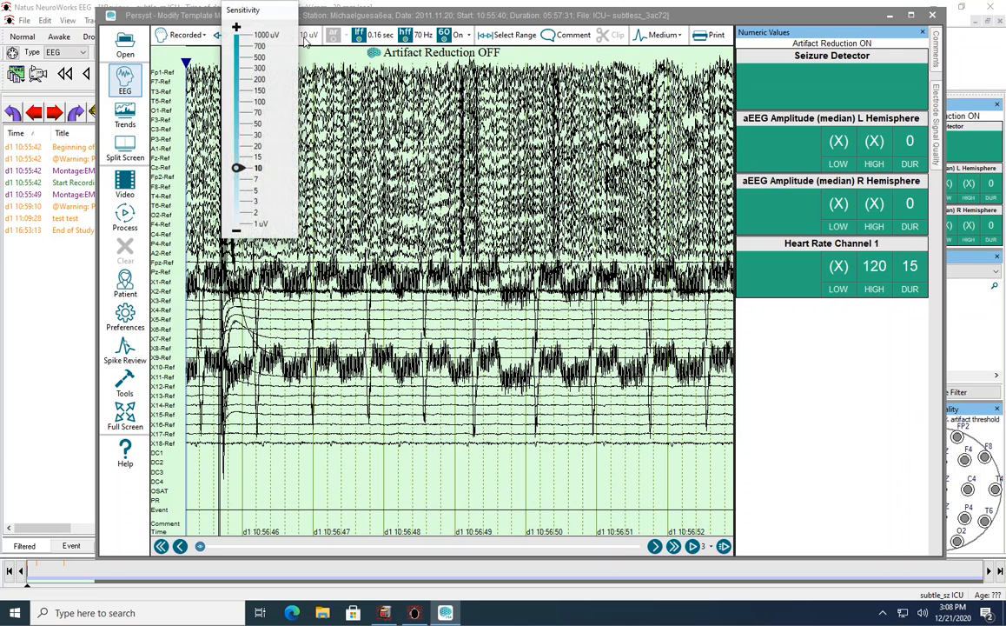
pyautogui.scroll(4, 306, 42)
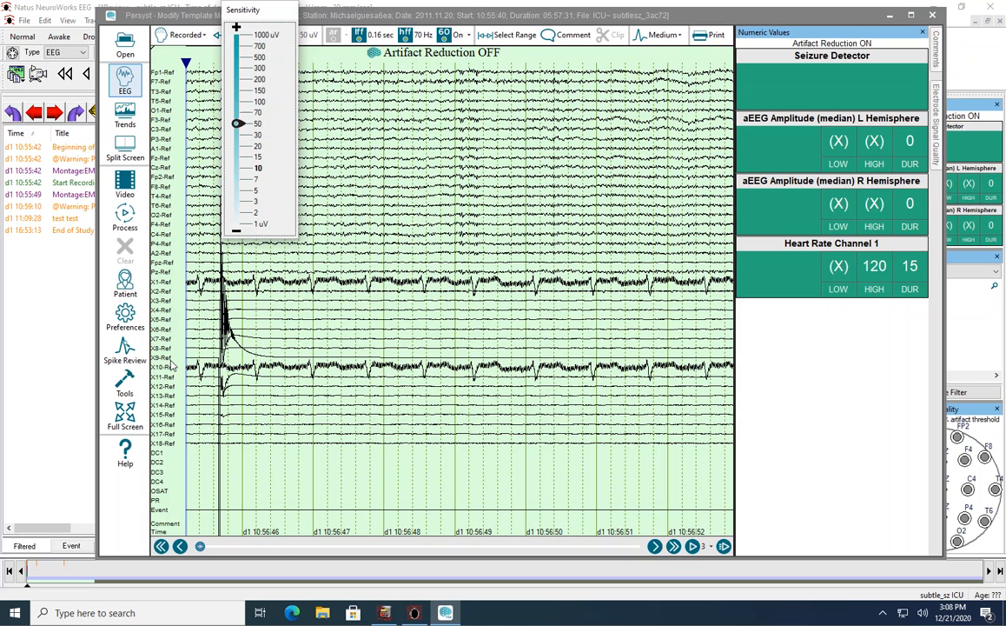
pyautogui.click(350, 340)
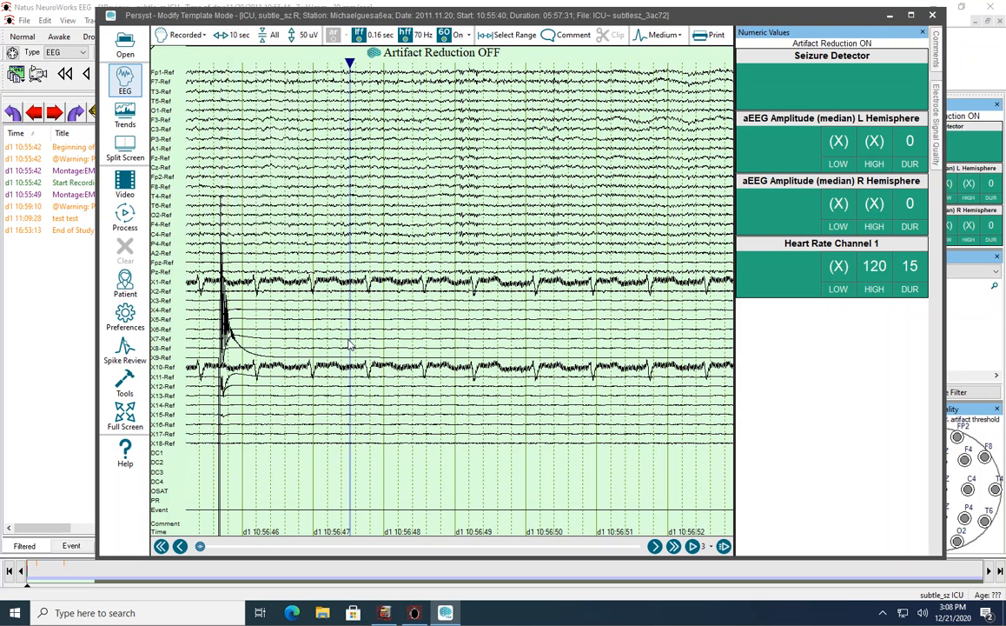
pyautogui.scroll(-2, 346, 339)
pyautogui.scroll(-1, 346, 341)
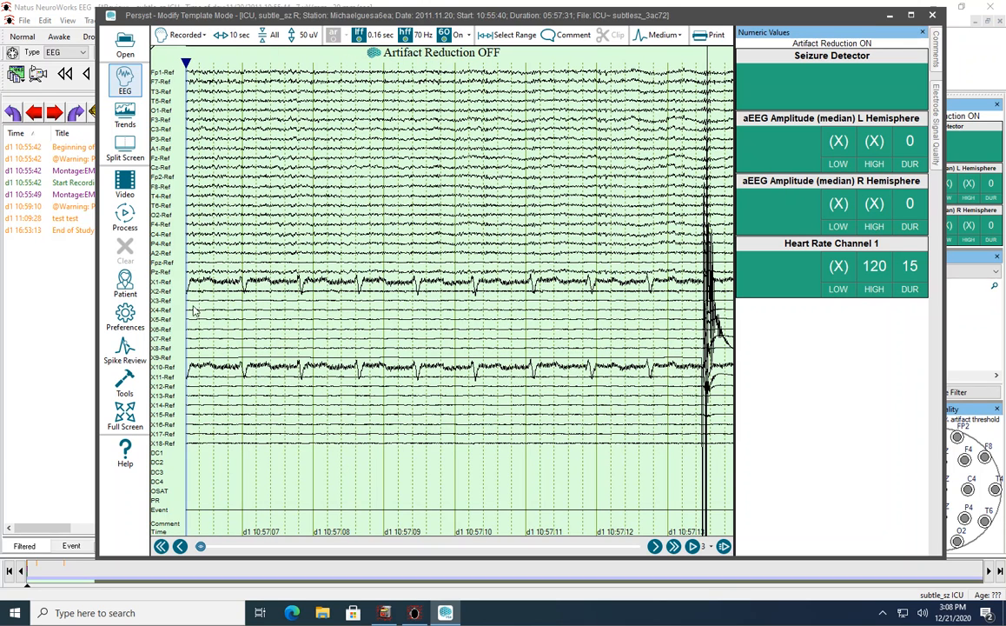
# Step: Adjust the EEG display sensitivity to 30 uV
pyautogui.press('Down')
pyautogui.press('Down')
pyautogui.press('Up')
pyautogui.press('Up')
pyautogui.press('Up')
pyautogui.press('Up')
pyautogui.press('Down')
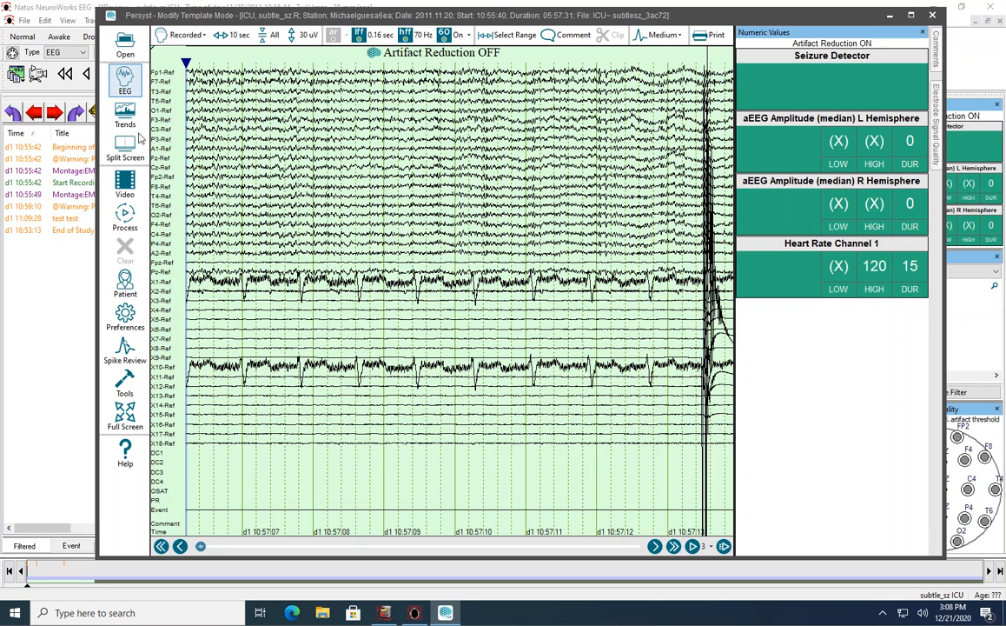
# Step: Set the Heart Rate trend's EKG channel in the template to G1 X1 and G2 Ref
pyautogui.click(122, 112)
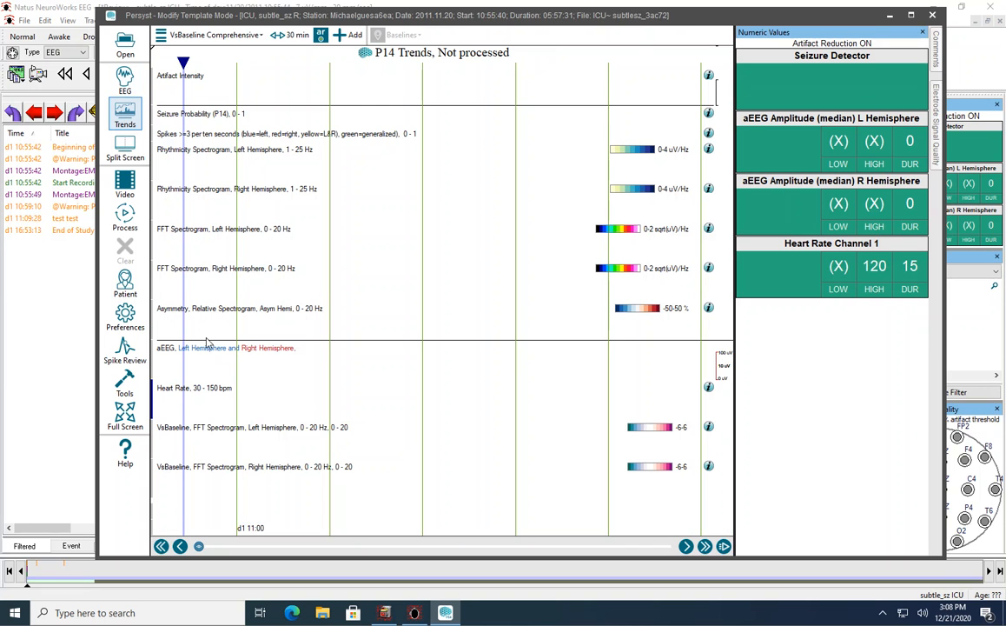
pyautogui.click(177, 389)
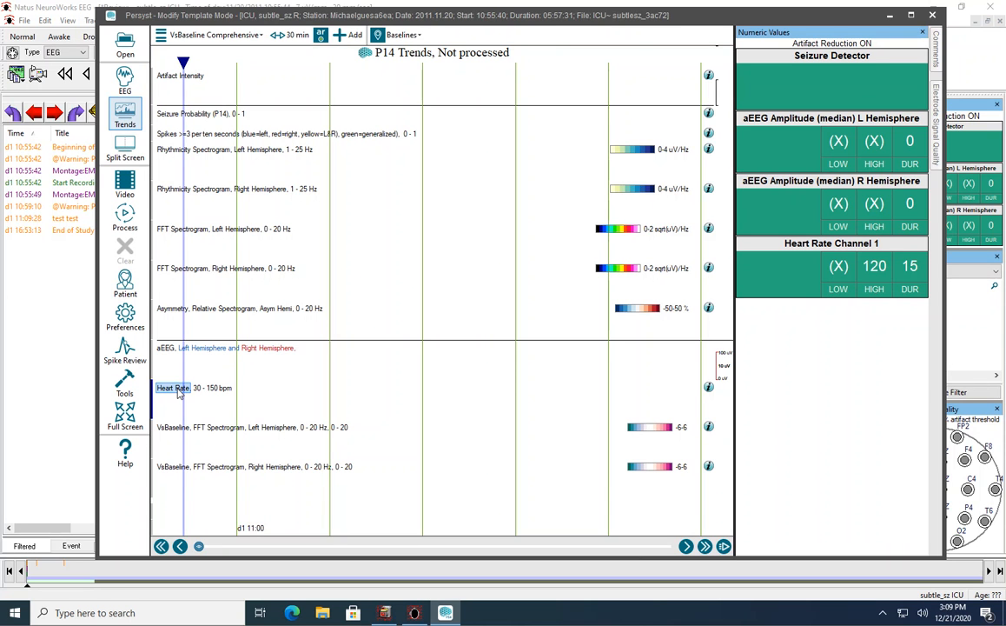
pyautogui.click(171, 392)
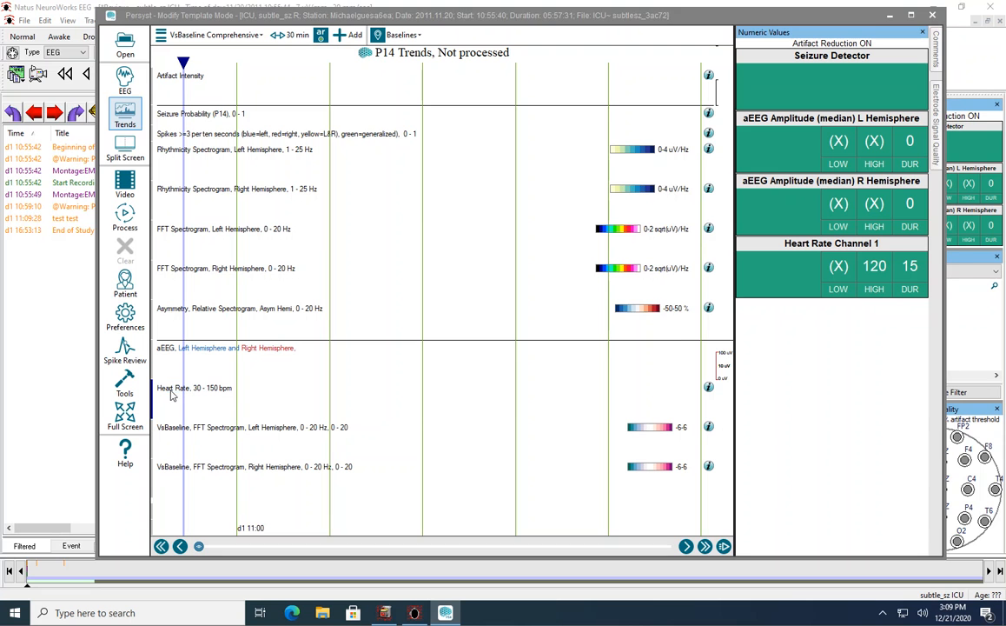
pyautogui.click(414, 191)
pyautogui.click(460, 221)
pyautogui.click(463, 405)
pyautogui.click(578, 223)
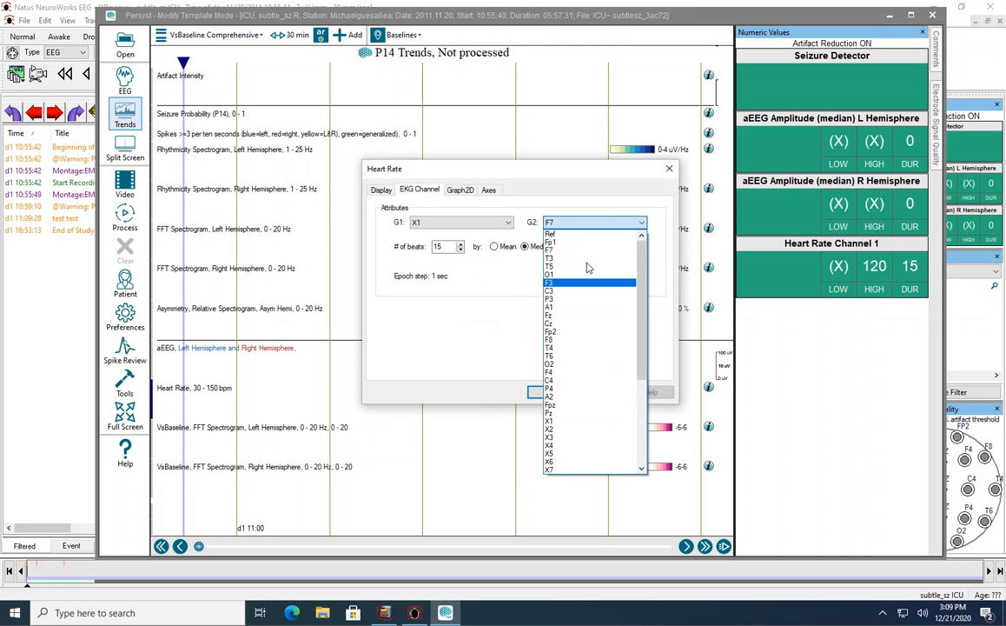
pyautogui.click(576, 235)
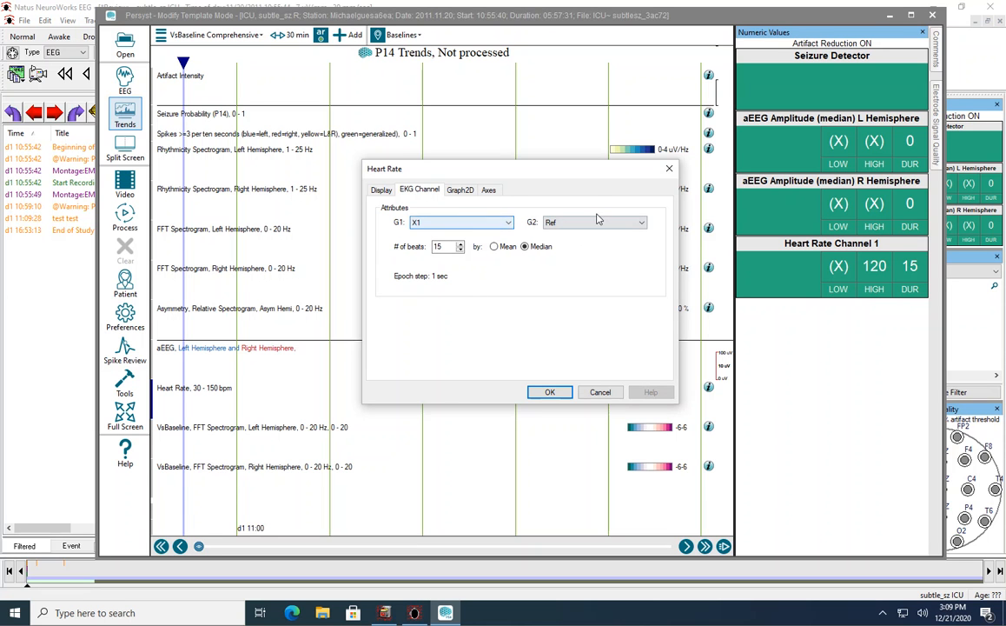
pyautogui.click(548, 393)
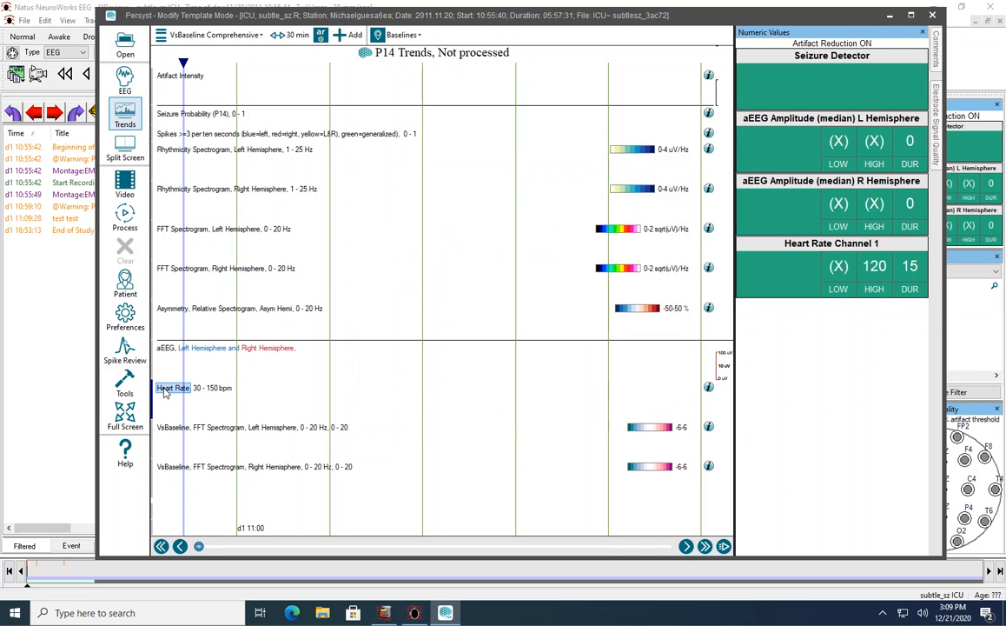
# Step: Switch to the Heart Rate panel and check the EKG channel assigned to its first Heart Rate trend
pyautogui.click(202, 37)
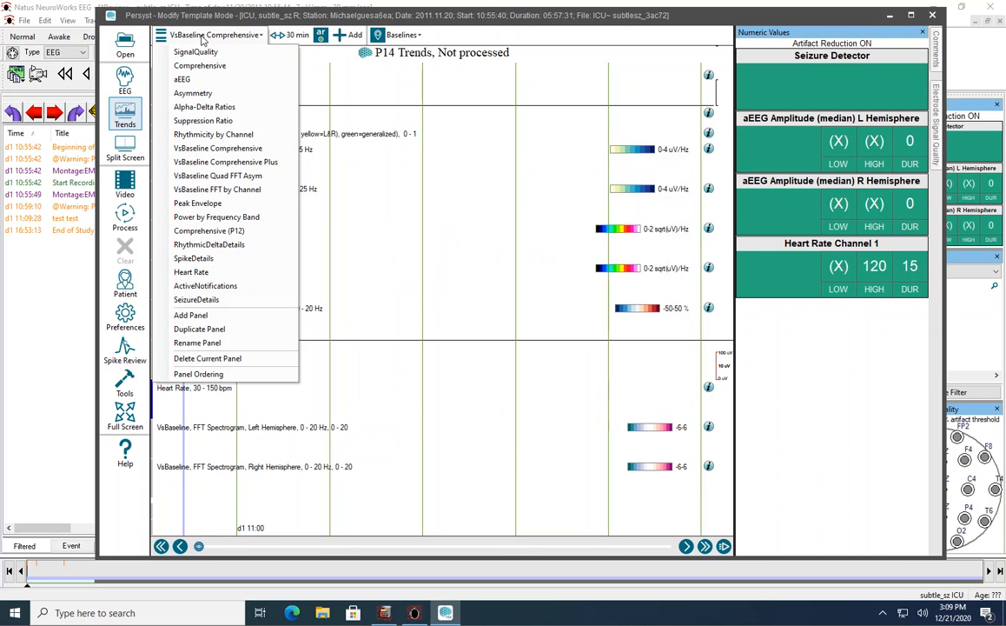
pyautogui.click(187, 272)
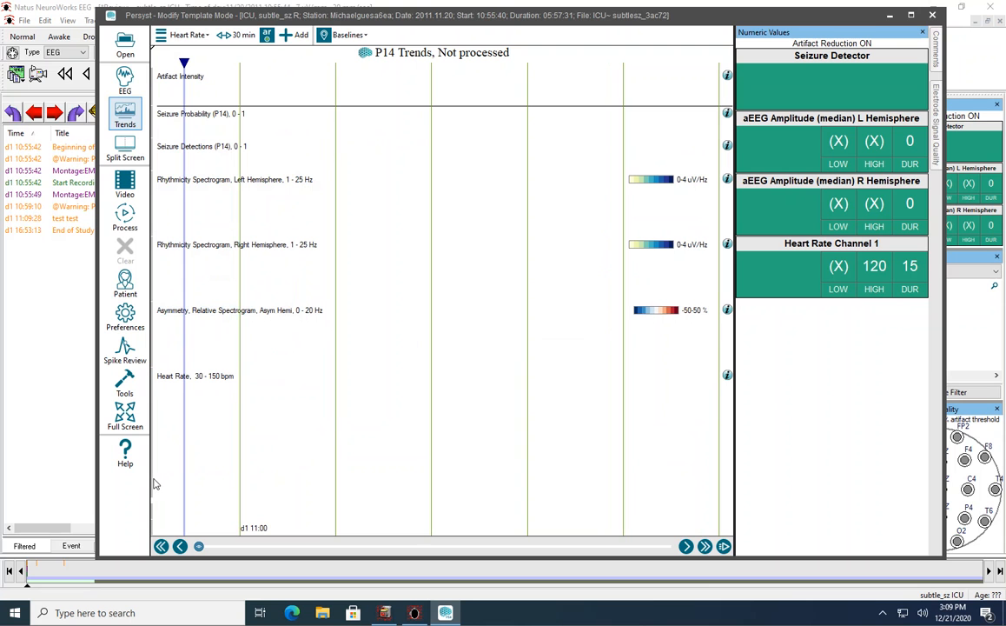
pyautogui.doubleClick(140, 405)
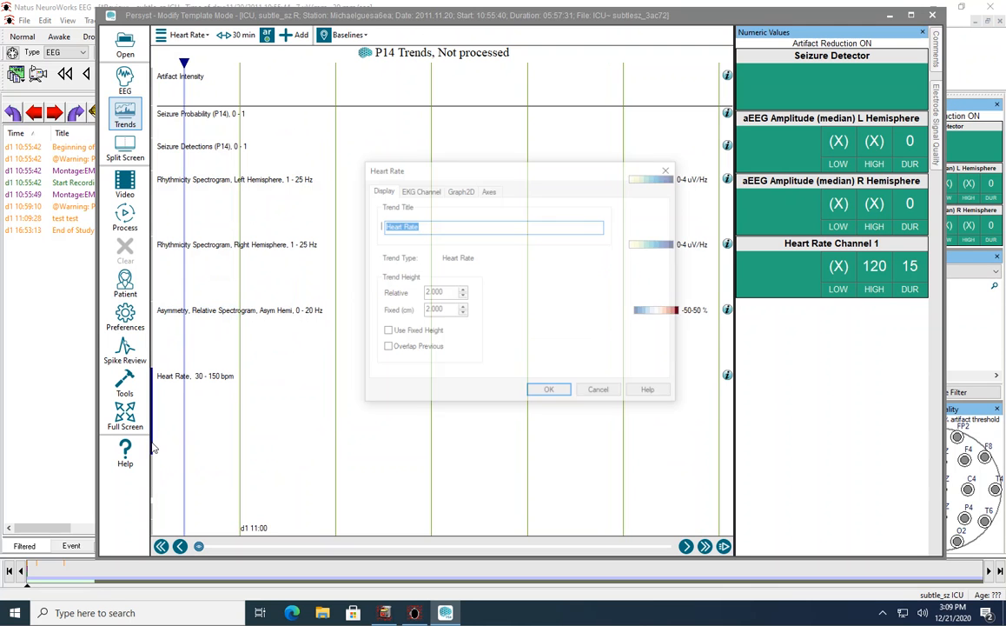
pyautogui.click(414, 191)
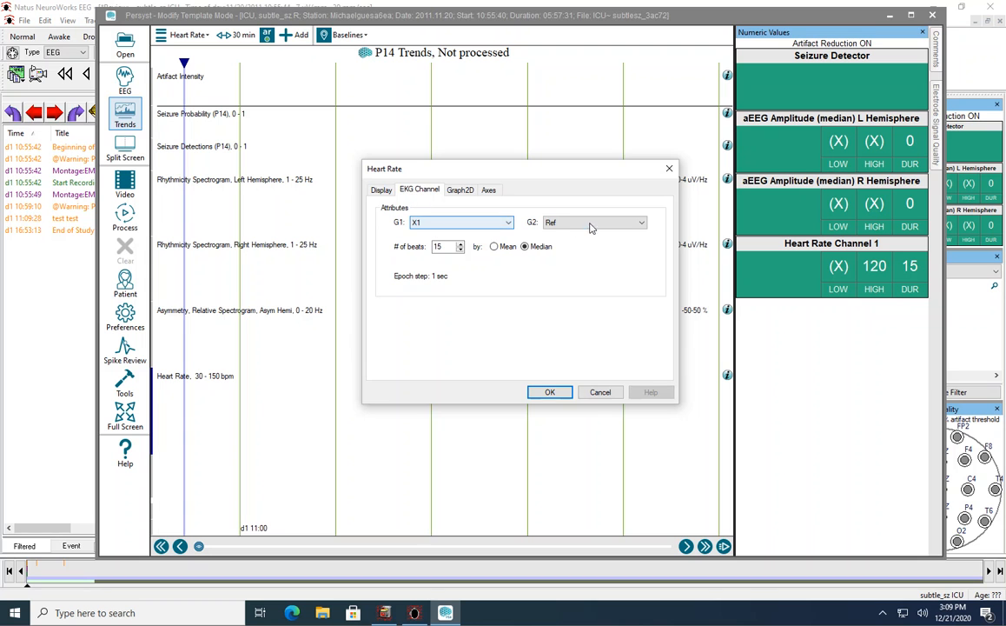
pyautogui.click(600, 392)
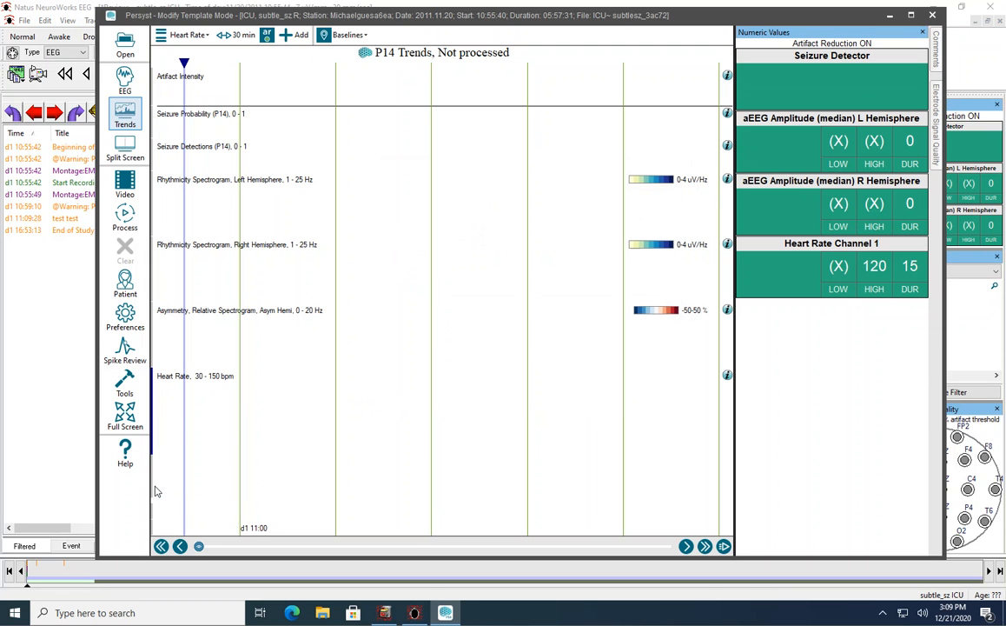
# Step: Set the overlapping Heart Rate trend's EKG channel in the Heart Rate panel to G1 X10 and G2 Ref
pyautogui.doubleClick(139, 411)
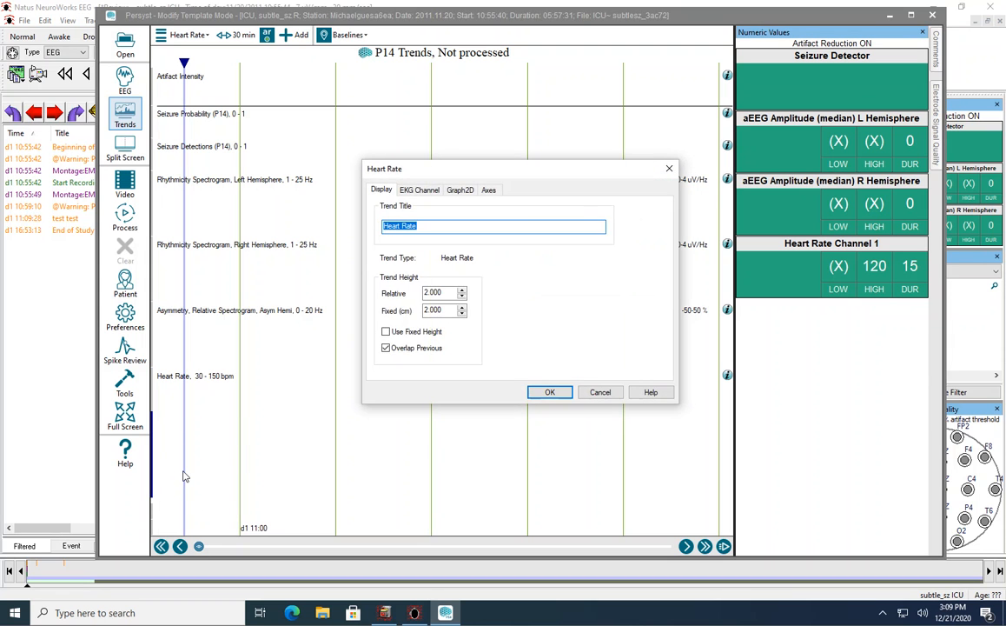
pyautogui.click(417, 191)
pyautogui.click(462, 222)
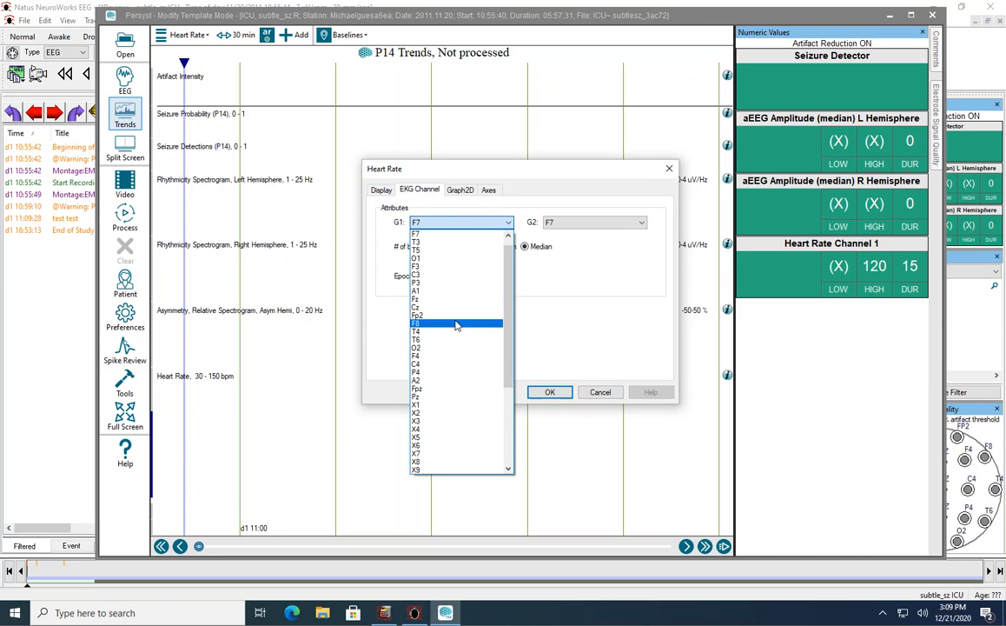
pyautogui.scroll(-1, 440, 470)
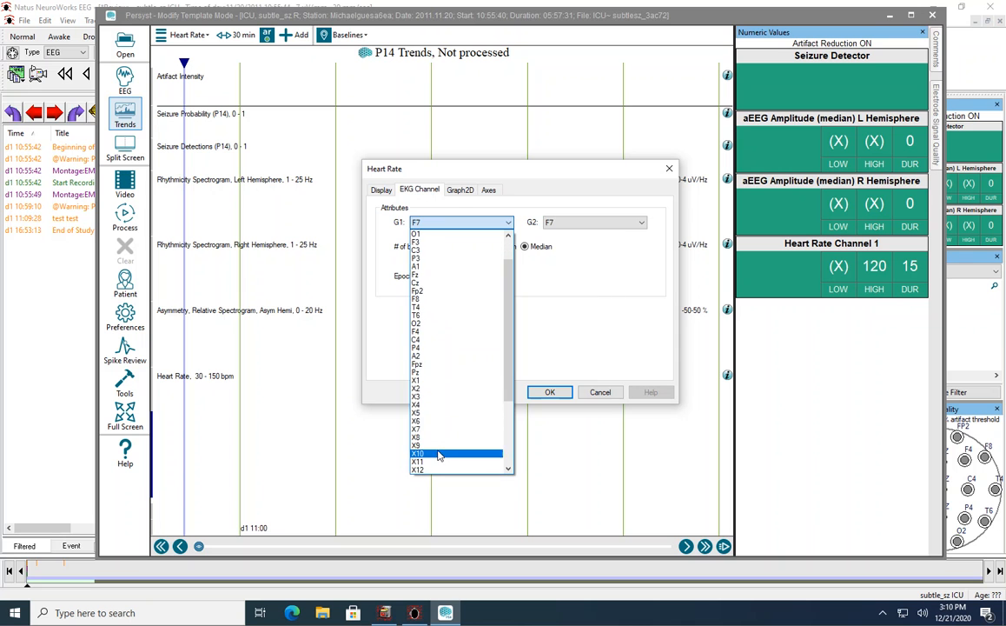
pyautogui.click(440, 470)
pyautogui.click(579, 225)
pyautogui.scroll(1, 593, 257)
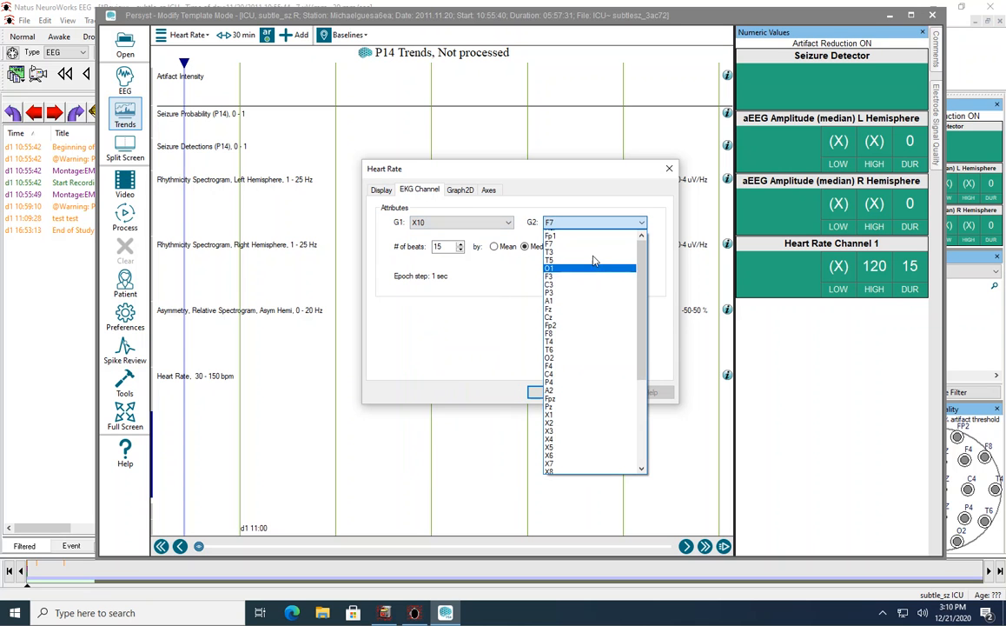
pyautogui.click(584, 236)
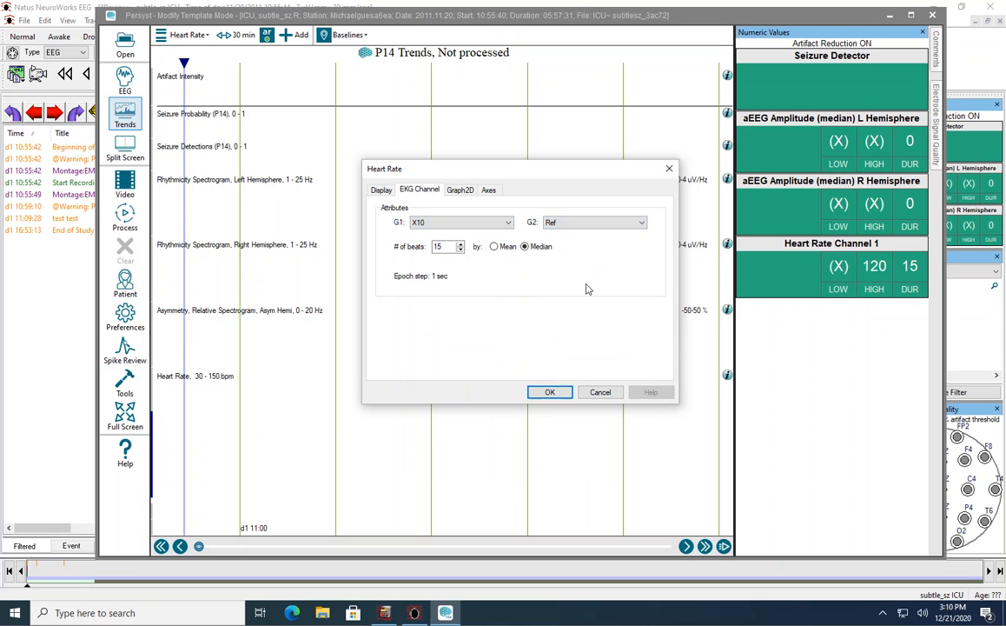
pyautogui.click(549, 393)
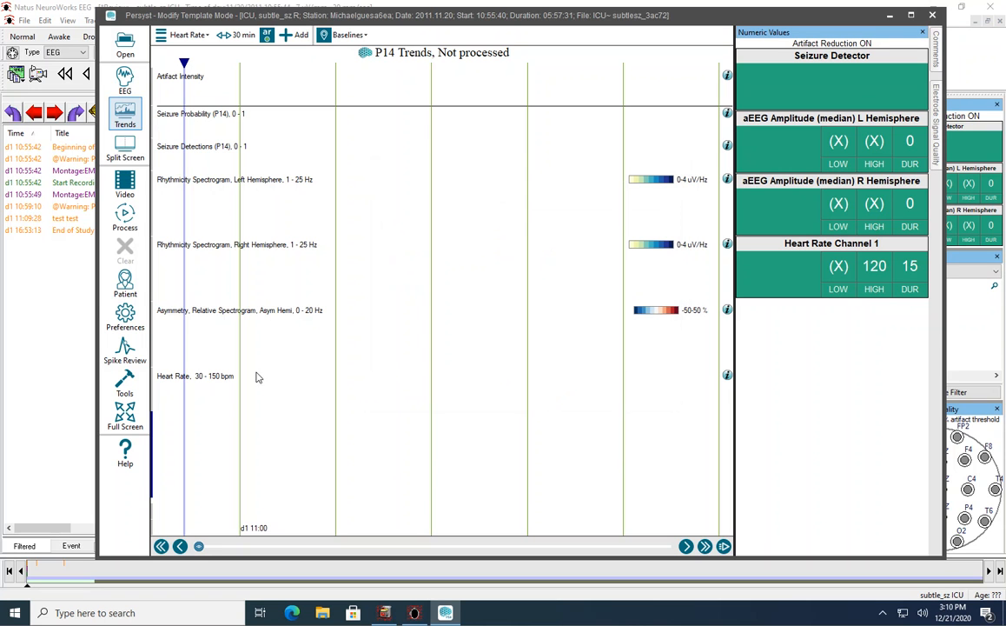
# Step: Add a second Heart Rate trend to the VsBaseline Comprehensive panel and move it up next to the existing Heart Rate trend
pyautogui.click(186, 35)
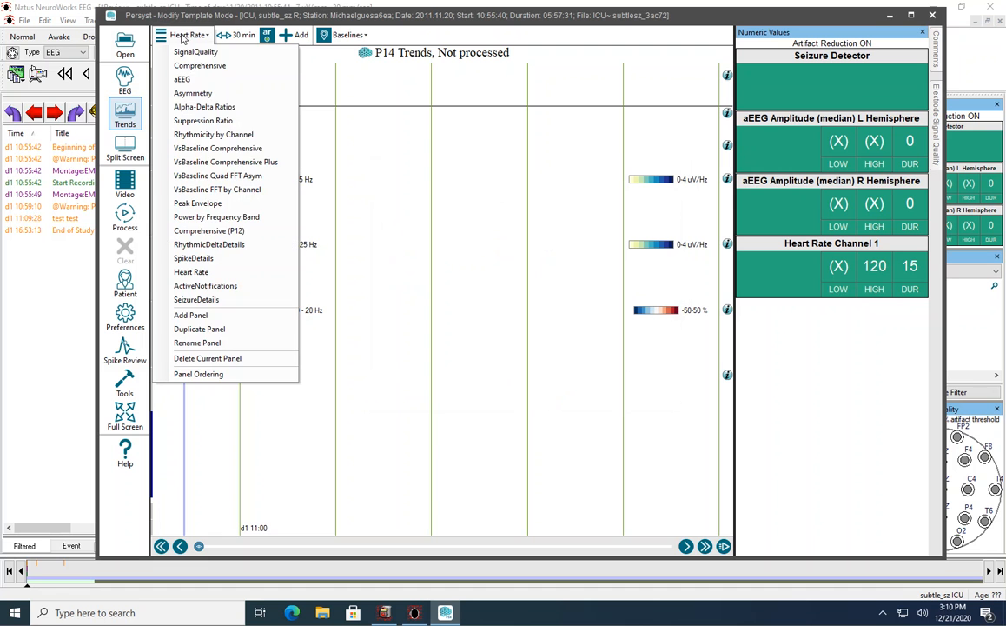
pyautogui.click(200, 147)
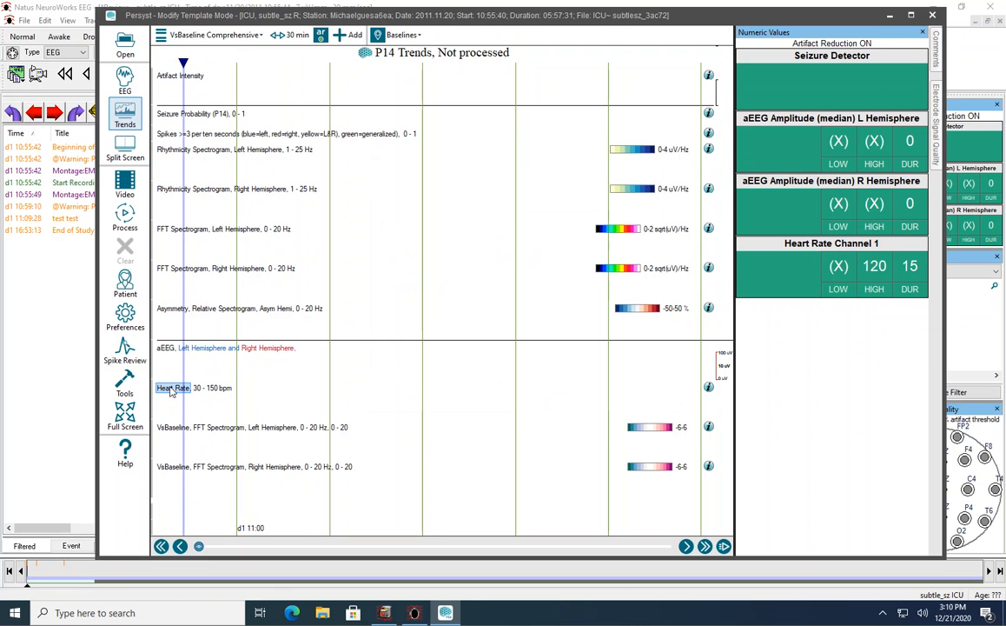
pyautogui.click(350, 35)
pyautogui.scroll(-10, 505, 287)
pyautogui.moveTo(609, 242); pyautogui.dragTo(602, 270)
pyautogui.click(392, 321)
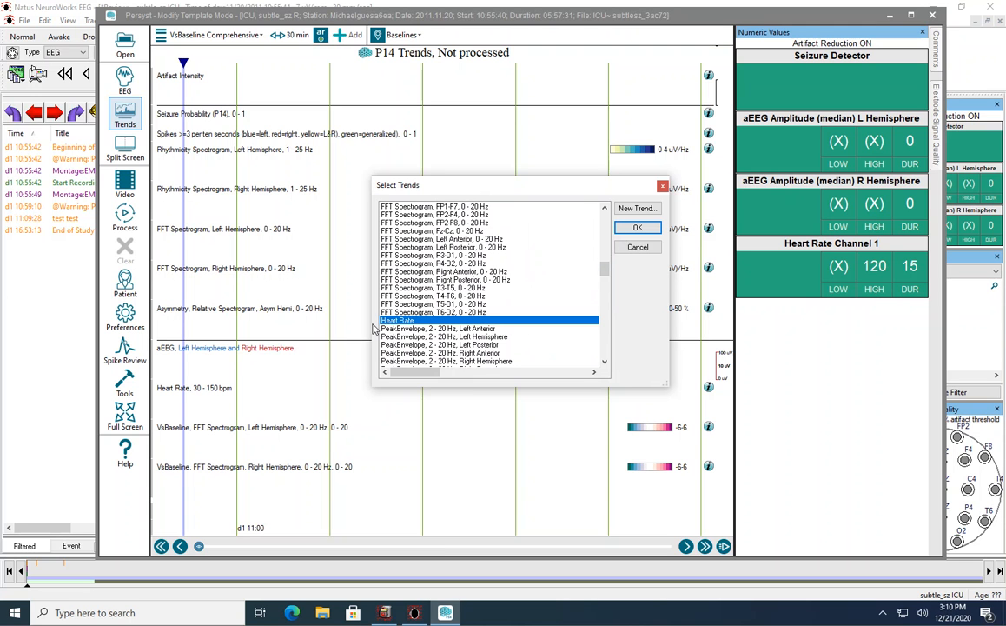
pyautogui.click(635, 228)
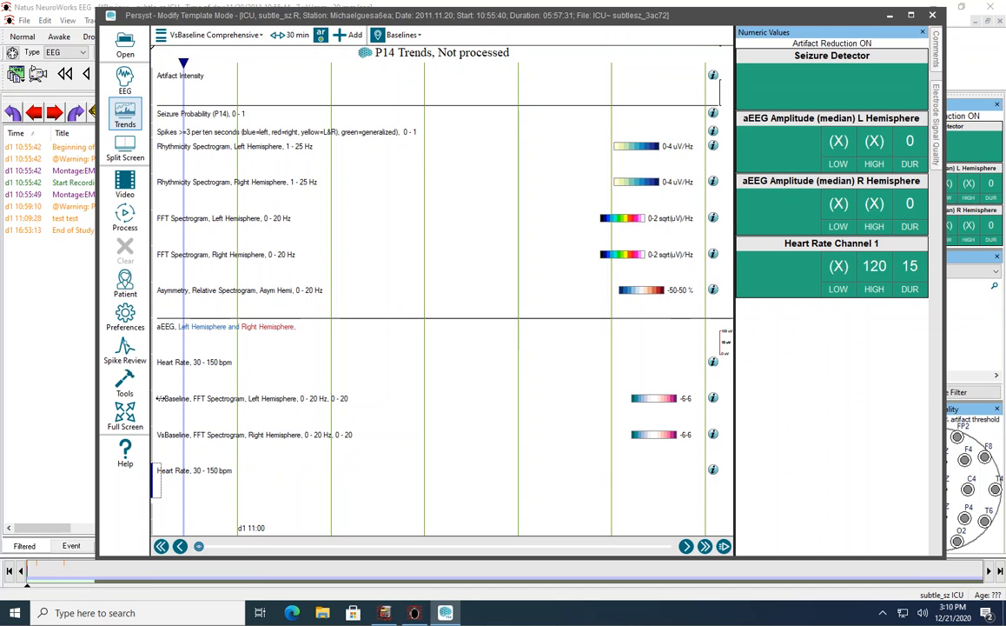
pyautogui.moveTo(154, 474); pyautogui.dragTo(155, 396)
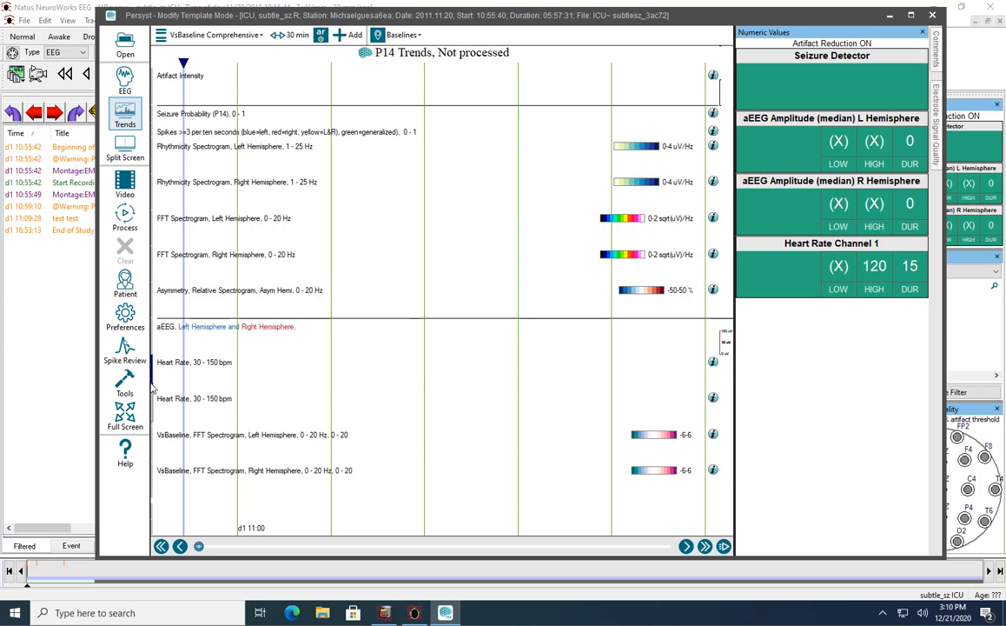
pyautogui.moveTo(154, 400); pyautogui.dragTo(155, 374)
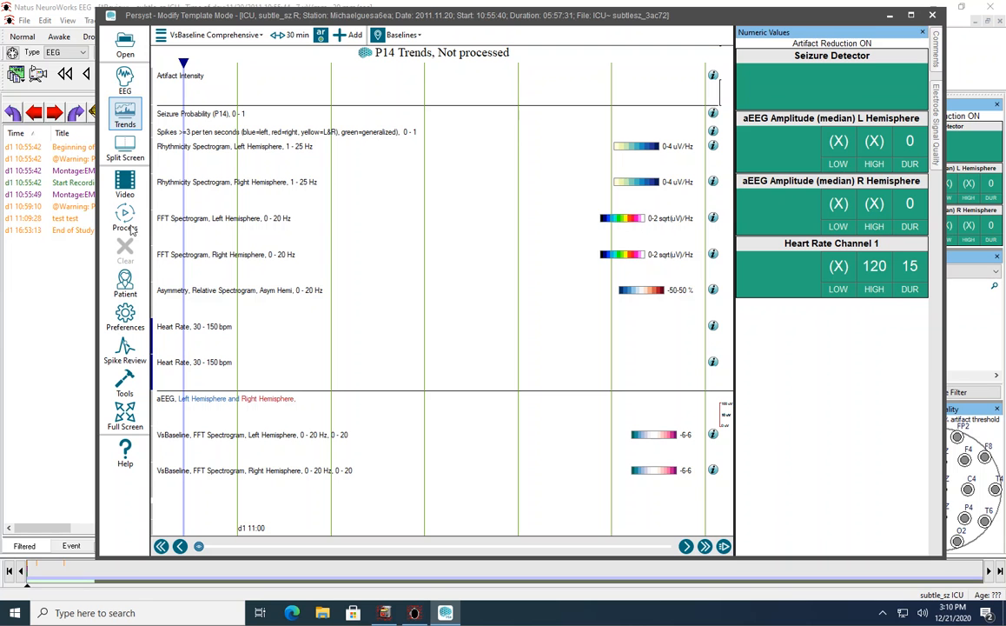
# Step: In the trend preferences for the VsBaseline Comprehensive panel, move both Heart Rate trends below the aEEG, Left Hemisphere trend
pyautogui.click(130, 315)
pyautogui.click(195, 280)
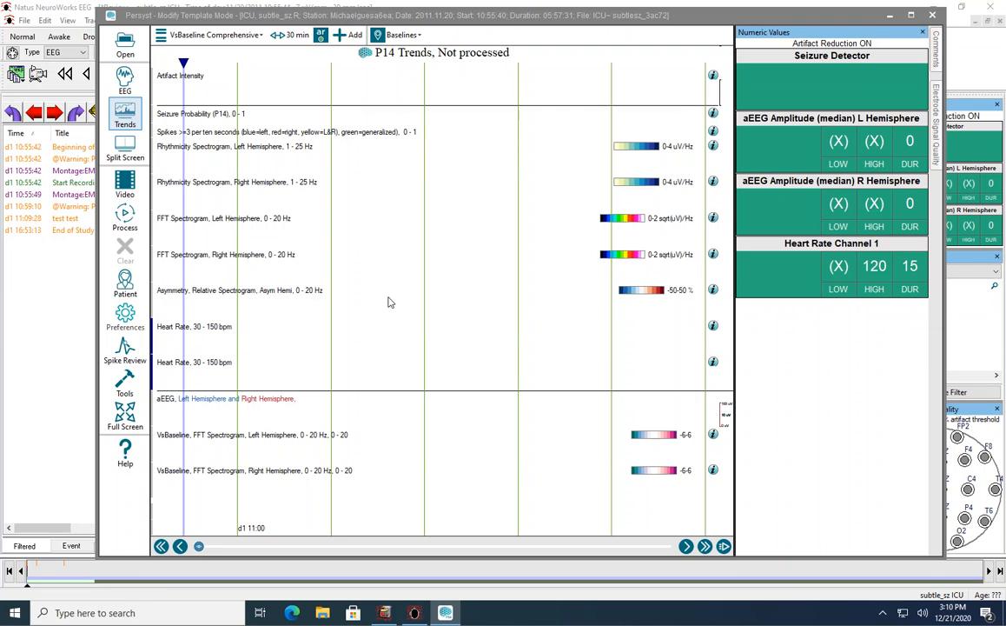
pyautogui.click(370, 149)
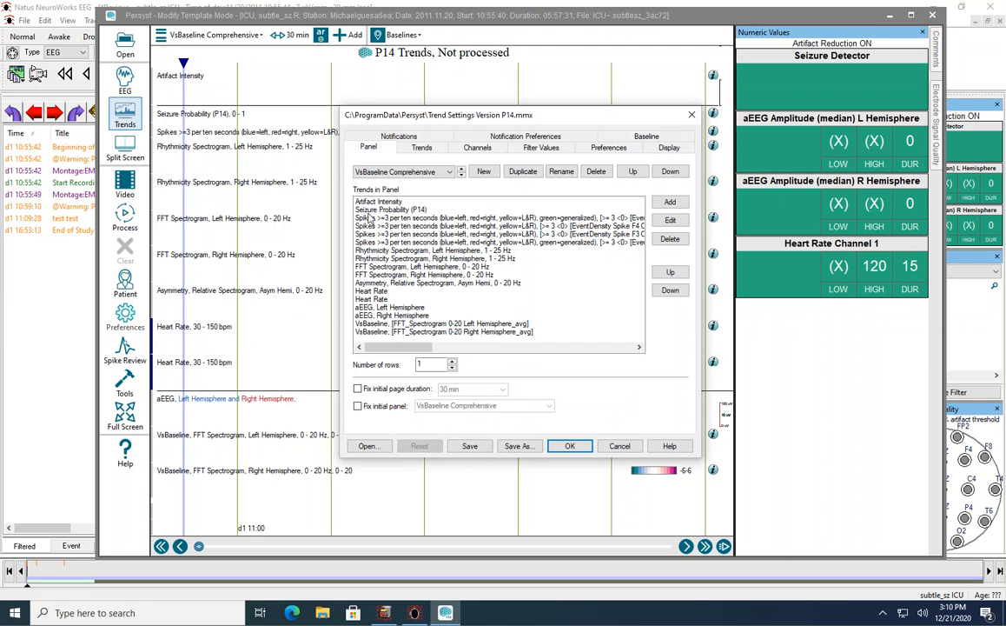
pyautogui.click(377, 292)
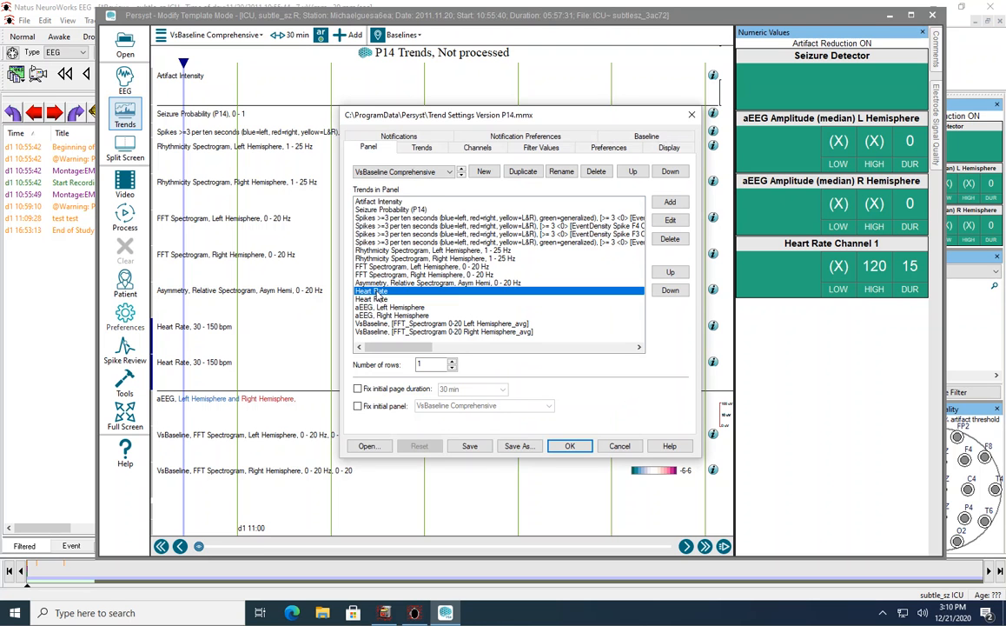
pyautogui.click(671, 290)
pyautogui.click(671, 290)
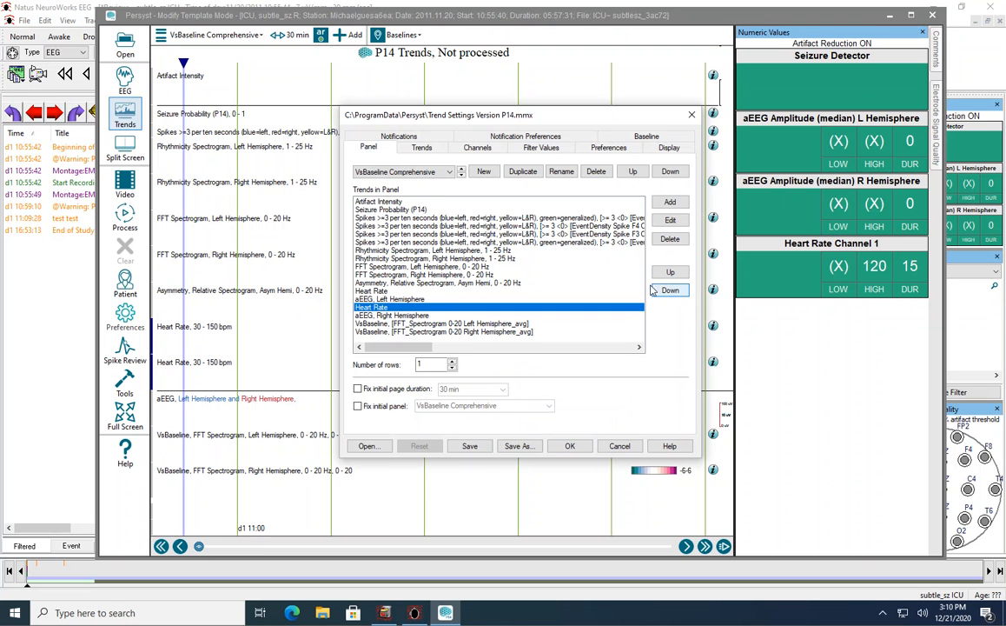
pyautogui.click(390, 293)
pyautogui.click(670, 291)
pyautogui.click(670, 290)
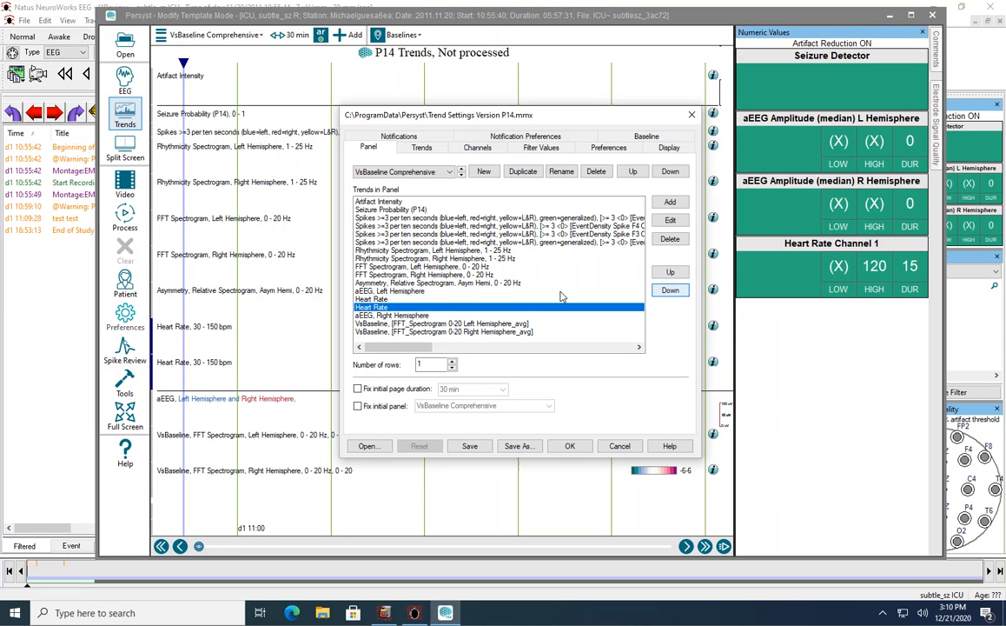
# Step: Move the aEEG, Right Hemisphere trend above both Heart Rate trends and apply the panel order
pyautogui.click(400, 315)
pyautogui.click(670, 272)
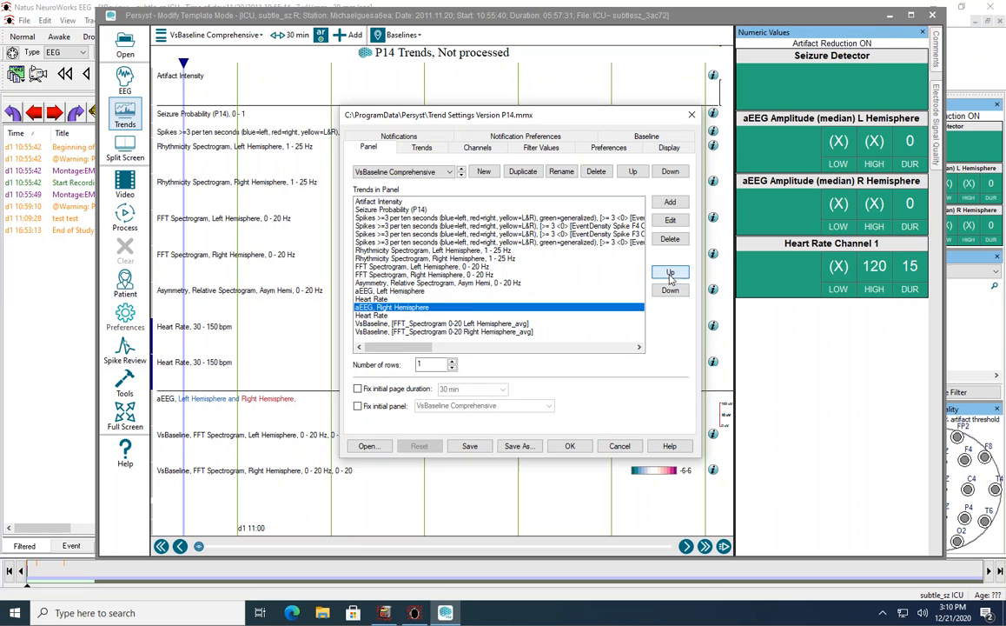
pyautogui.click(670, 272)
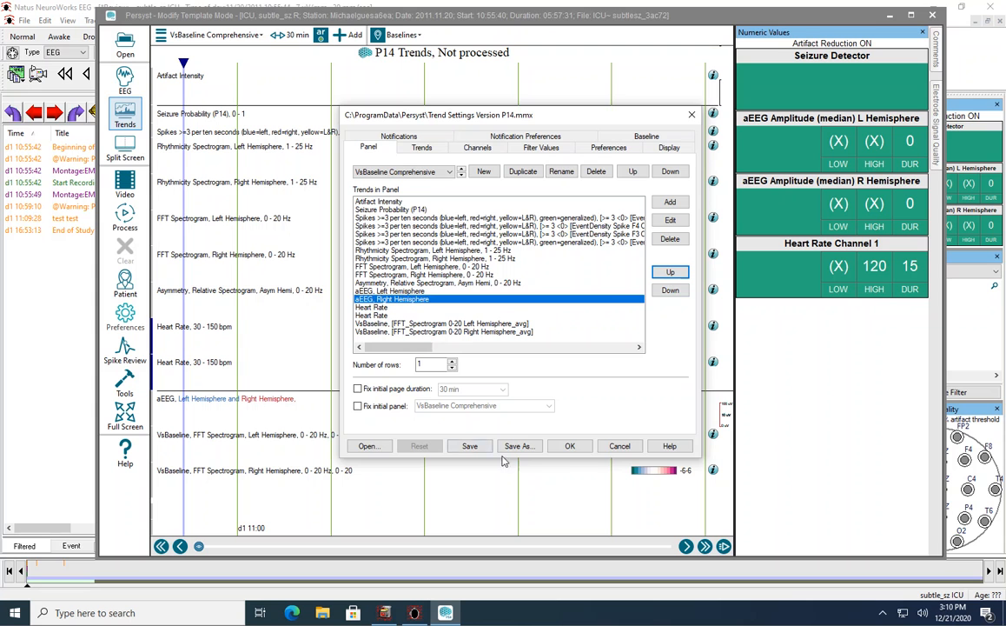
pyautogui.click(570, 446)
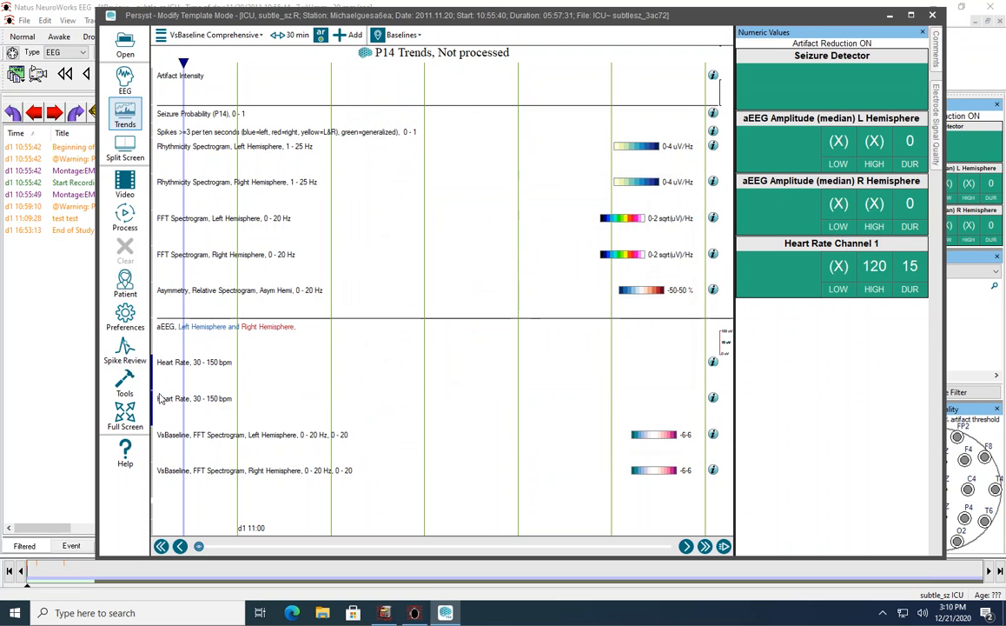
# Step: Make the second Heart Rate trend in the VsBaseline Comprehensive panel overlap the previous trend
pyautogui.doubleClick(165, 399)
pyautogui.click(386, 348)
pyautogui.click(543, 393)
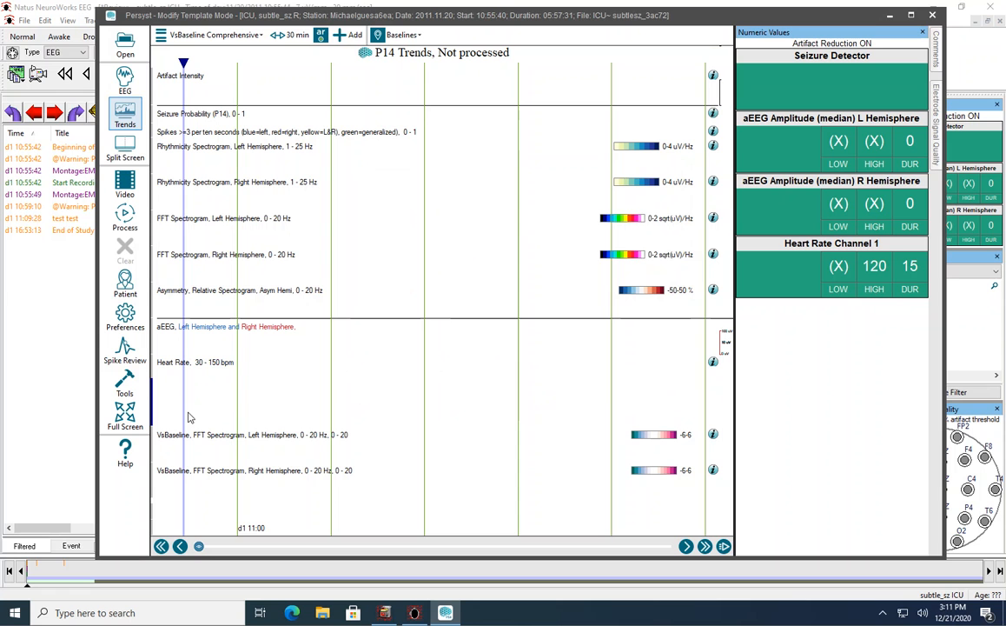
# Step: Set the relative height of the first Heart Rate trend to 1
pyautogui.doubleClick(153, 372)
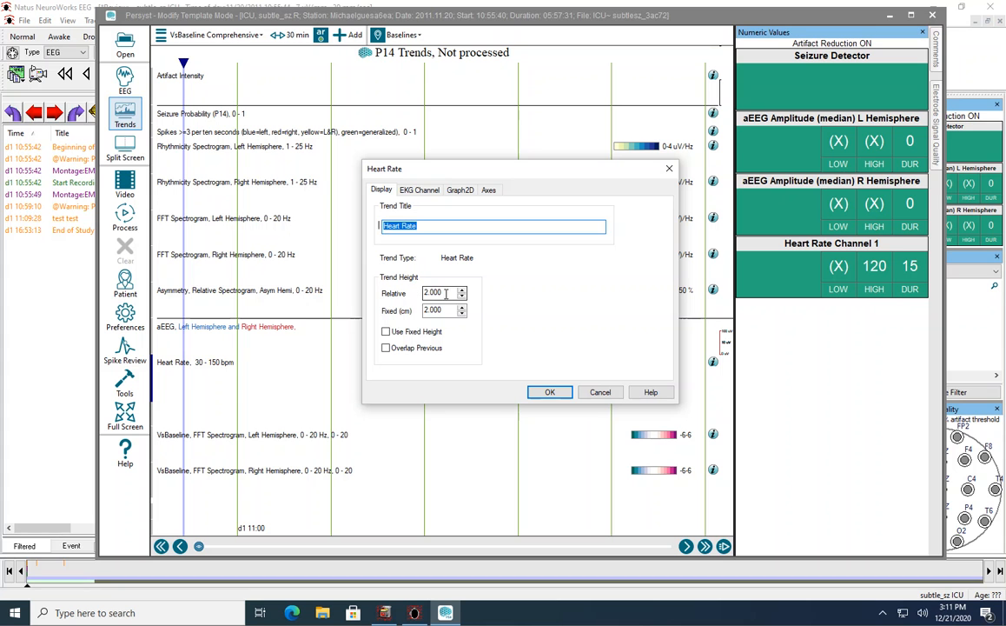
pyautogui.doubleClick(446, 293)
pyautogui.write('1')
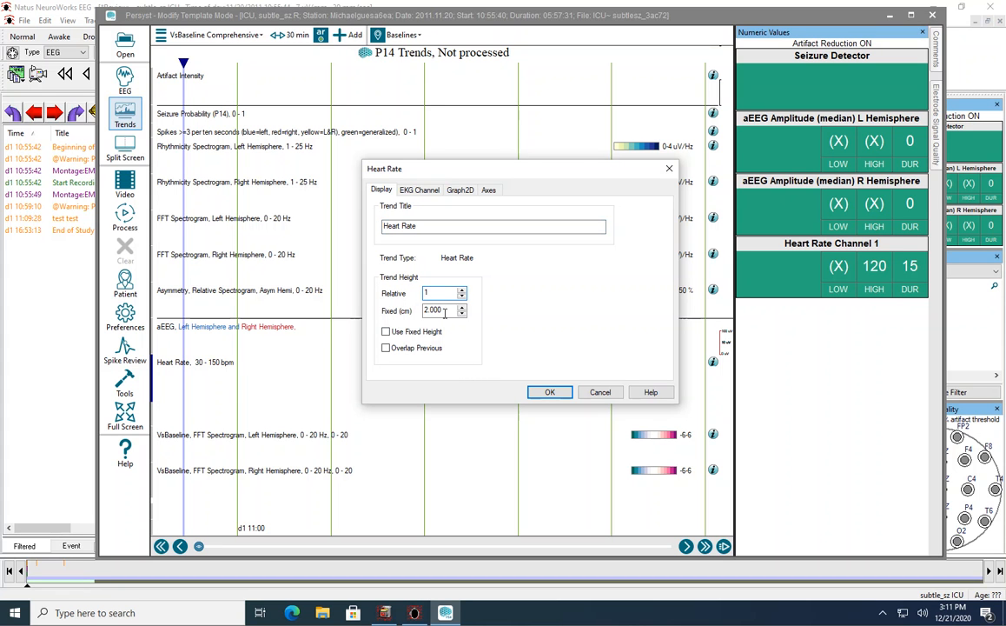
pyautogui.click(550, 392)
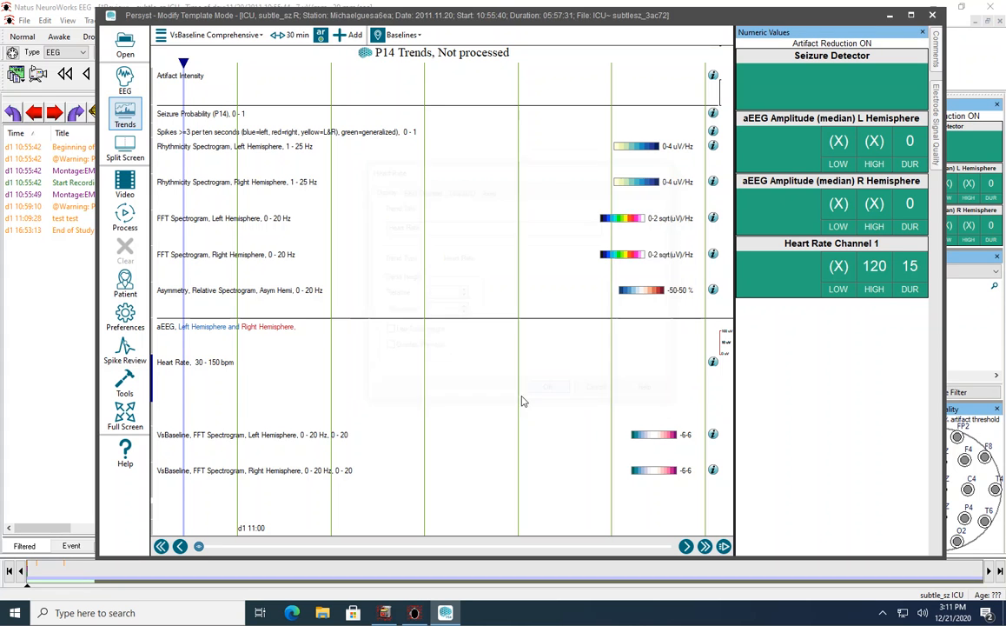
# Step: Set the relative height of the overlapping Heart Rate trend to 1 as well
pyautogui.doubleClick(154, 417)
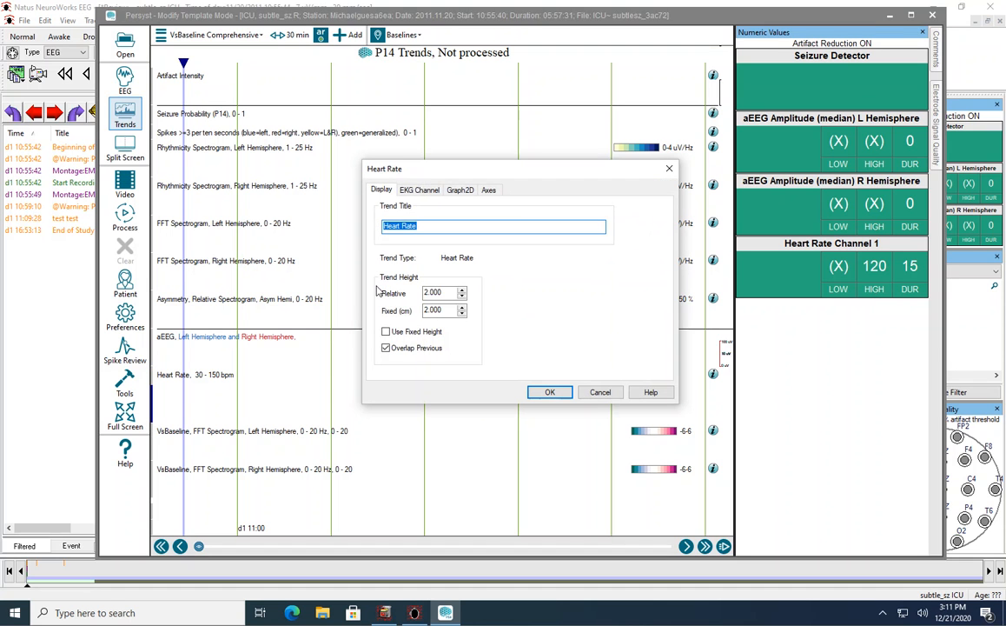
pyautogui.write('1')
pyautogui.press('Tab')
pyautogui.write('1')
pyautogui.click(548, 393)
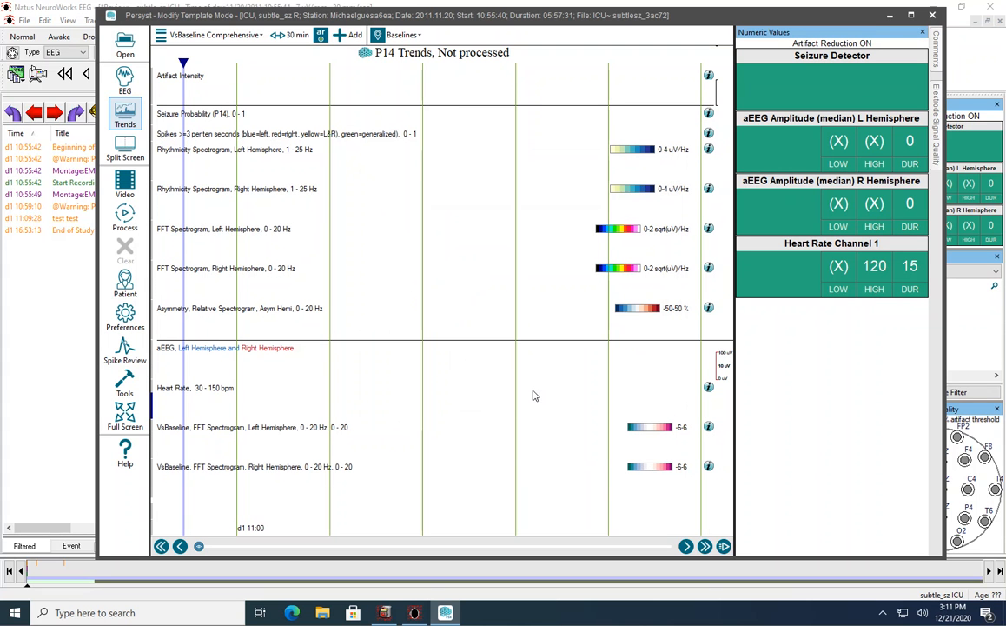
# Step: Save the trend settings as a new file named Trend Settings Version P14 My Hospital.mmx in the C:\ProgramData\Persyst folder
pyautogui.click(121, 318)
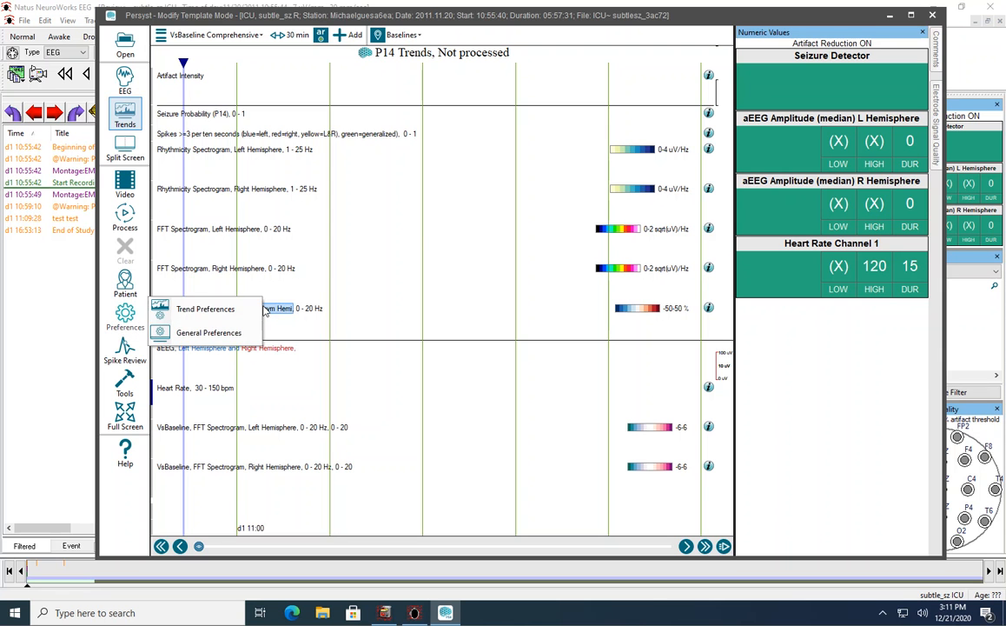
pyautogui.click(178, 308)
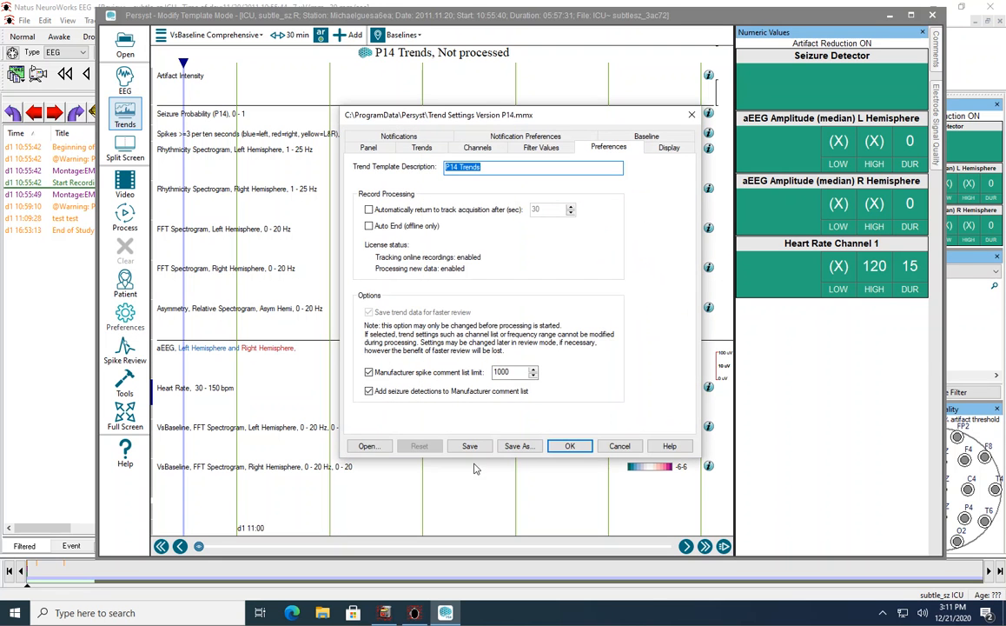
pyautogui.click(508, 445)
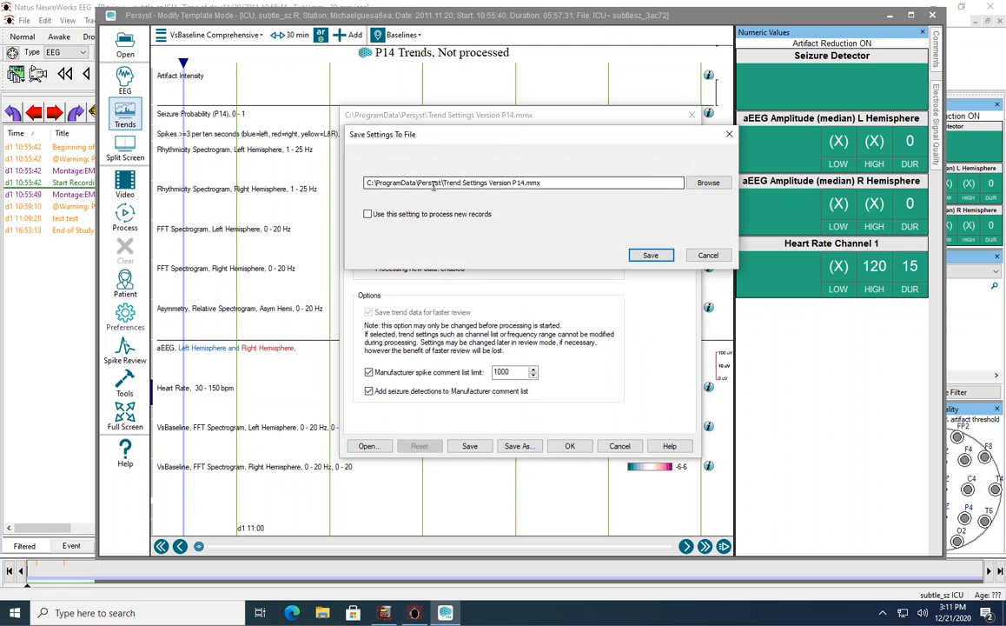
pyautogui.click(705, 183)
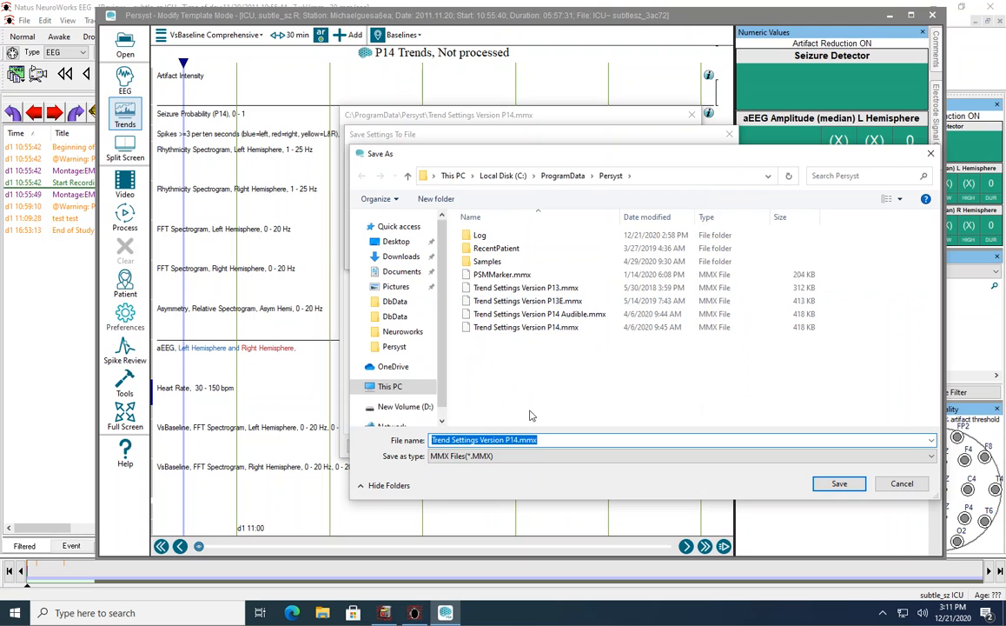
pyautogui.click(517, 439)
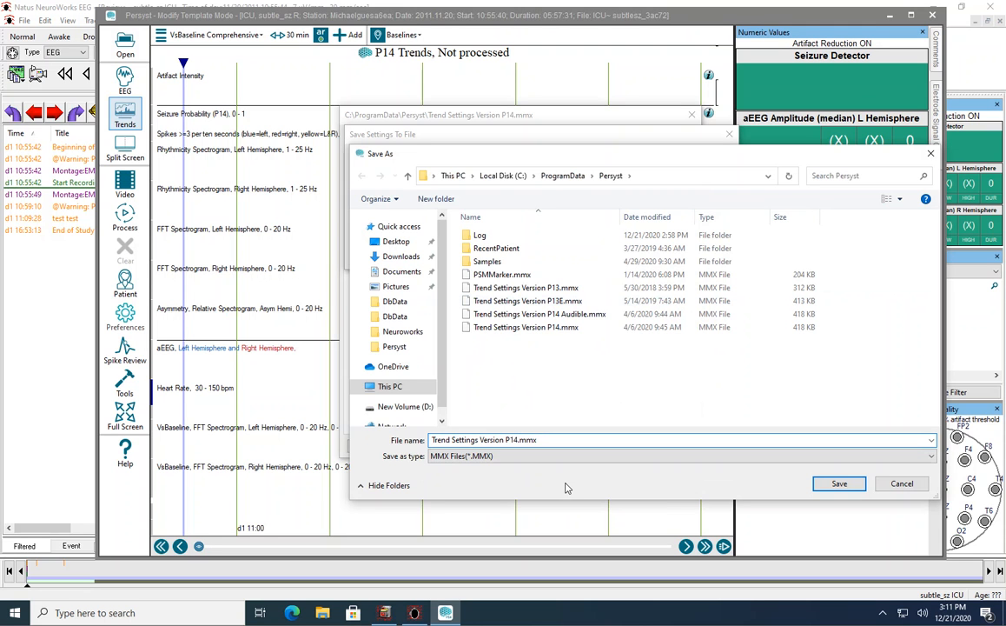
pyautogui.write('My Hospital')
pyautogui.click(837, 484)
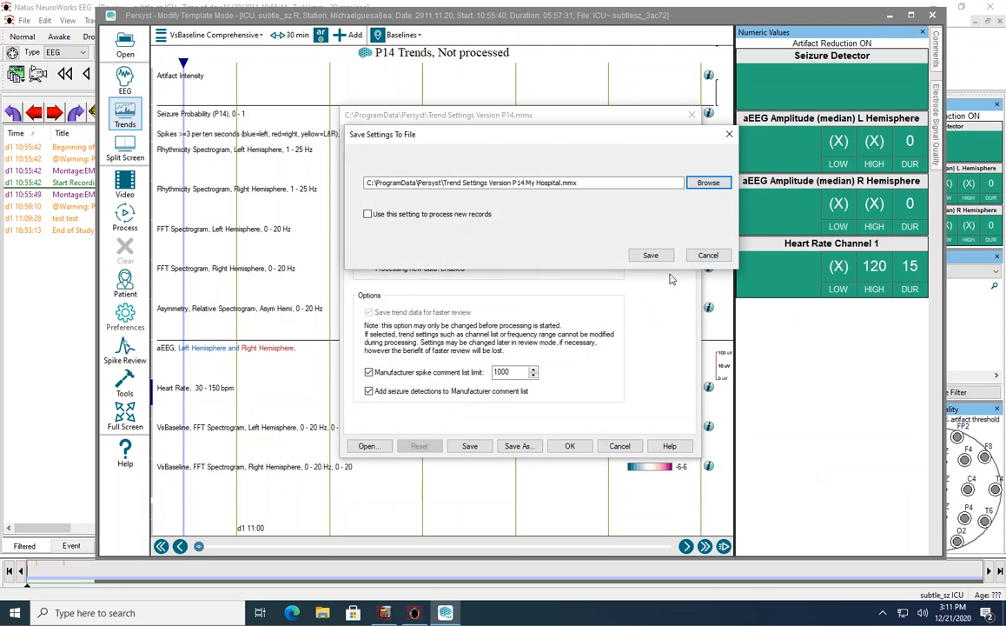
pyautogui.click(648, 255)
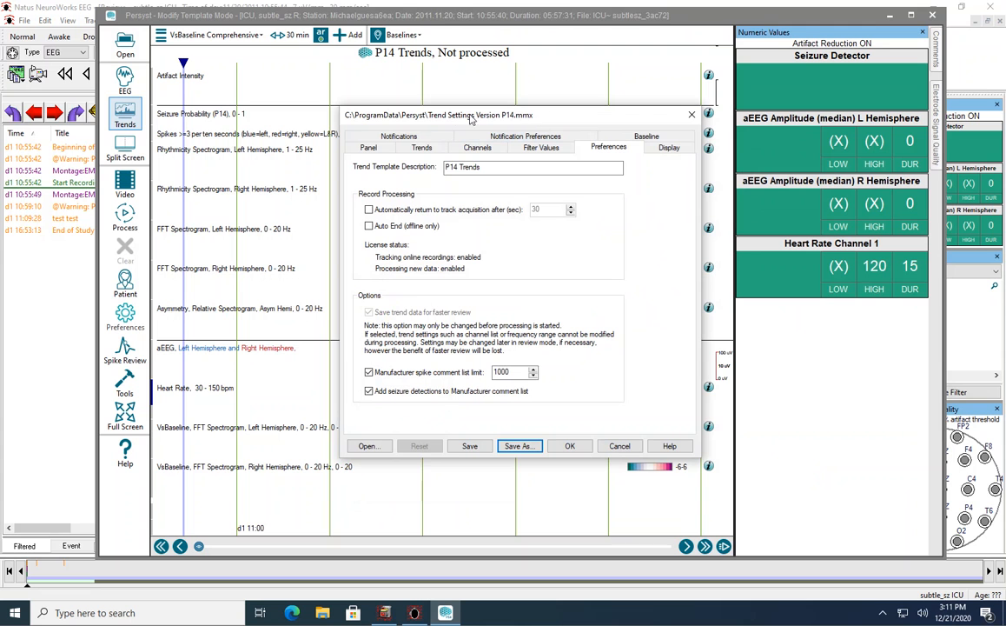
# Step: Load the Trend Settings Version P14 My Hospital template without saving changes to the original P14 file, and apply it
pyautogui.click(371, 449)
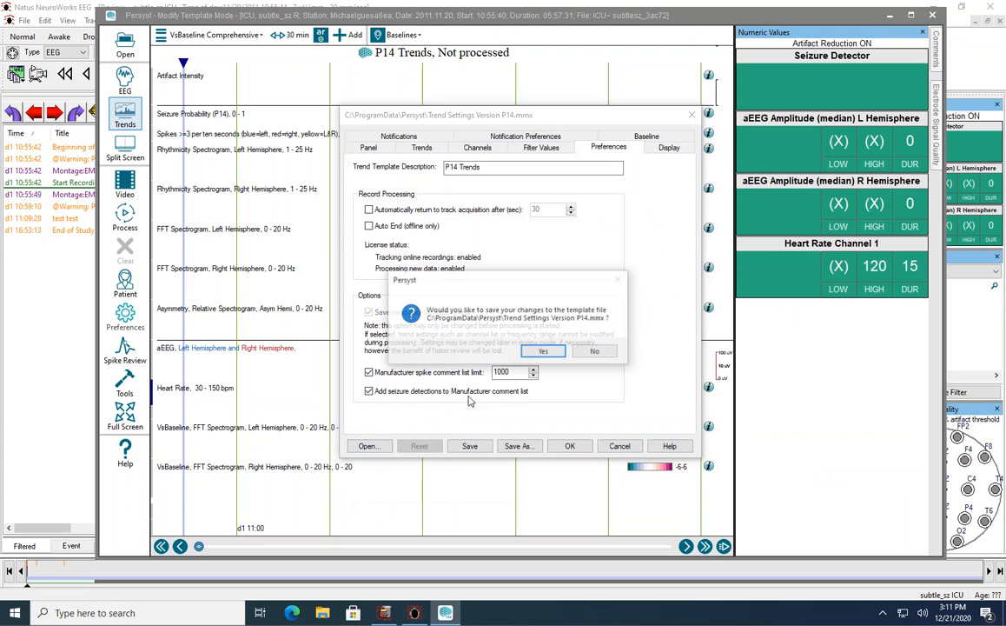
pyautogui.click(602, 356)
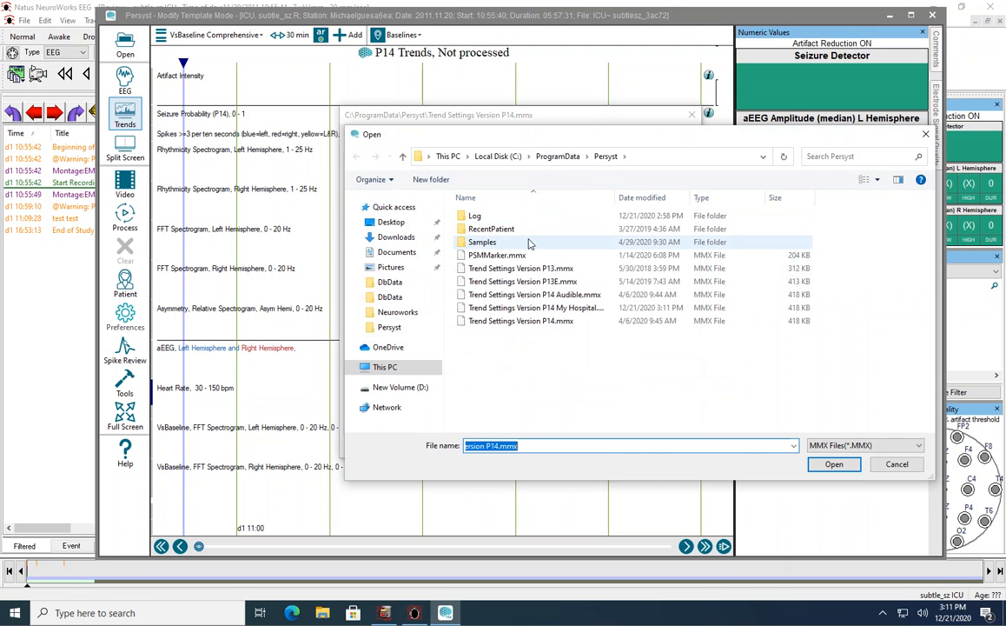
pyautogui.doubleClick(550, 311)
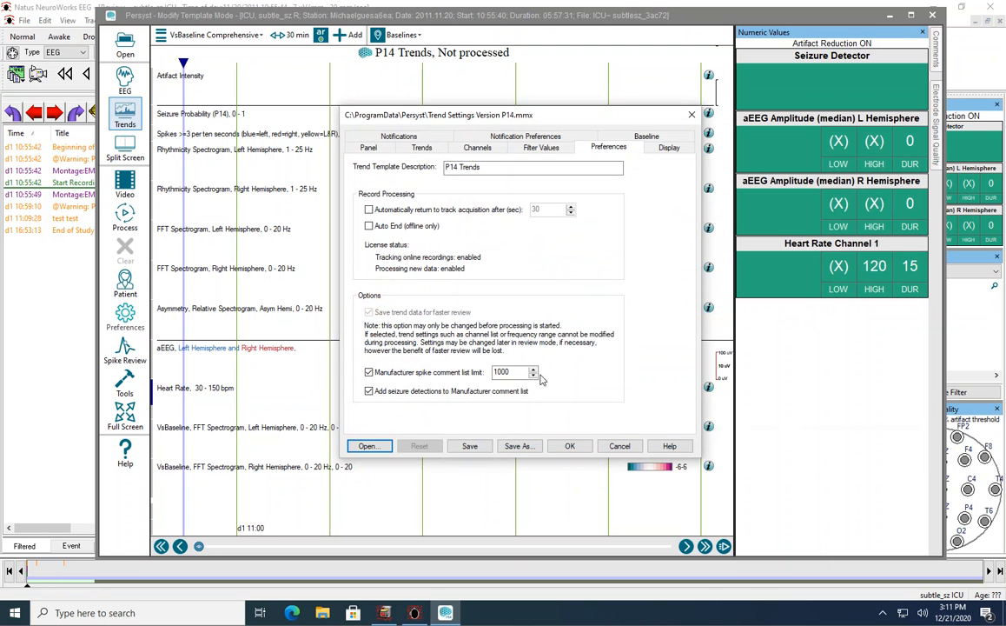
pyautogui.click(567, 447)
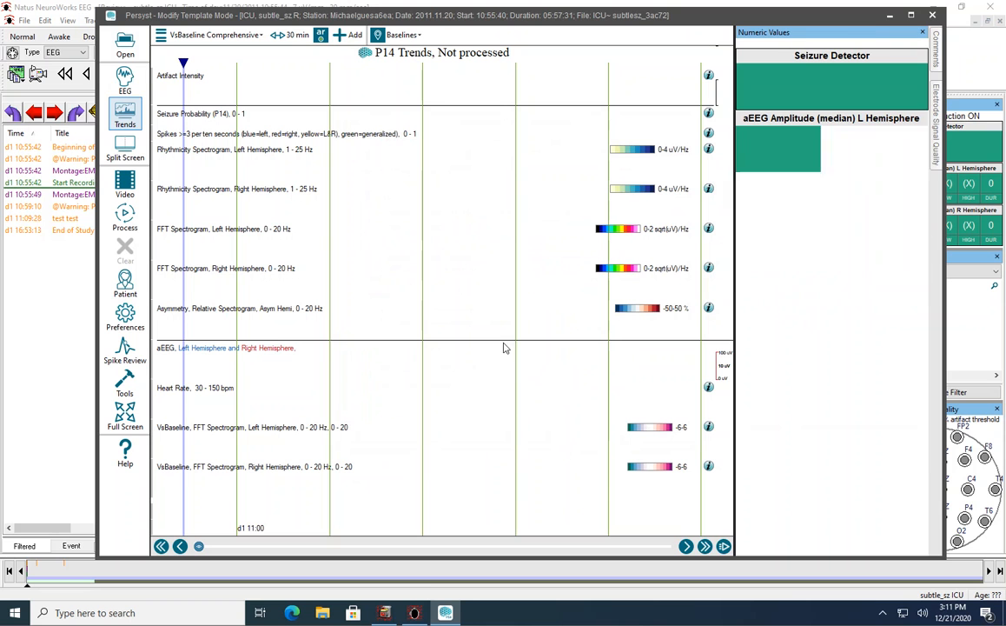
# Step: Check the EKG channel assignment of both overlapping Heart Rate trends without changing them
pyautogui.doubleClick(155, 398)
pyautogui.click(419, 189)
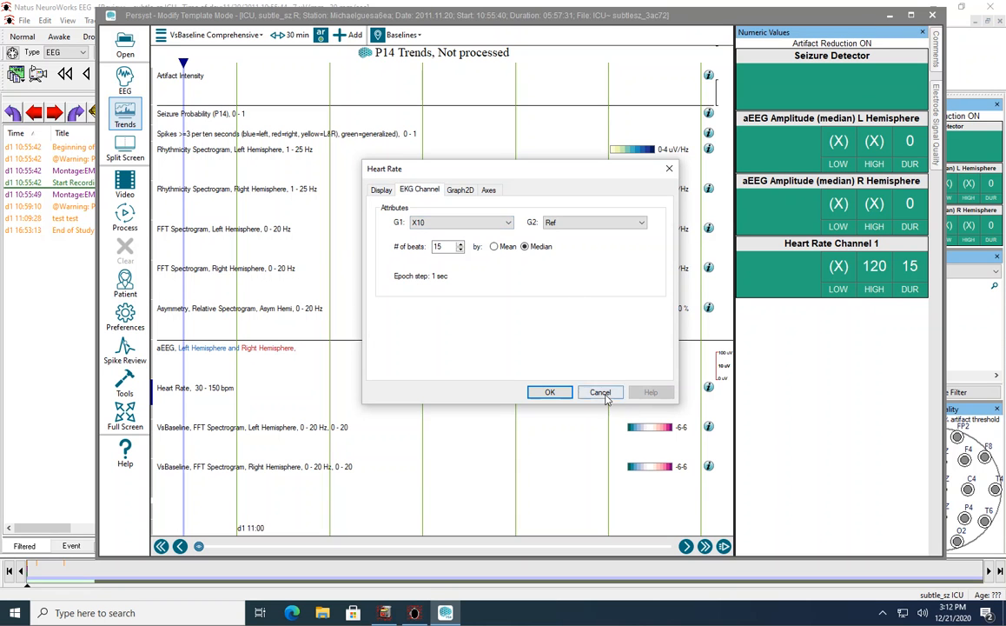
pyautogui.click(600, 392)
pyautogui.rightClick(180, 392)
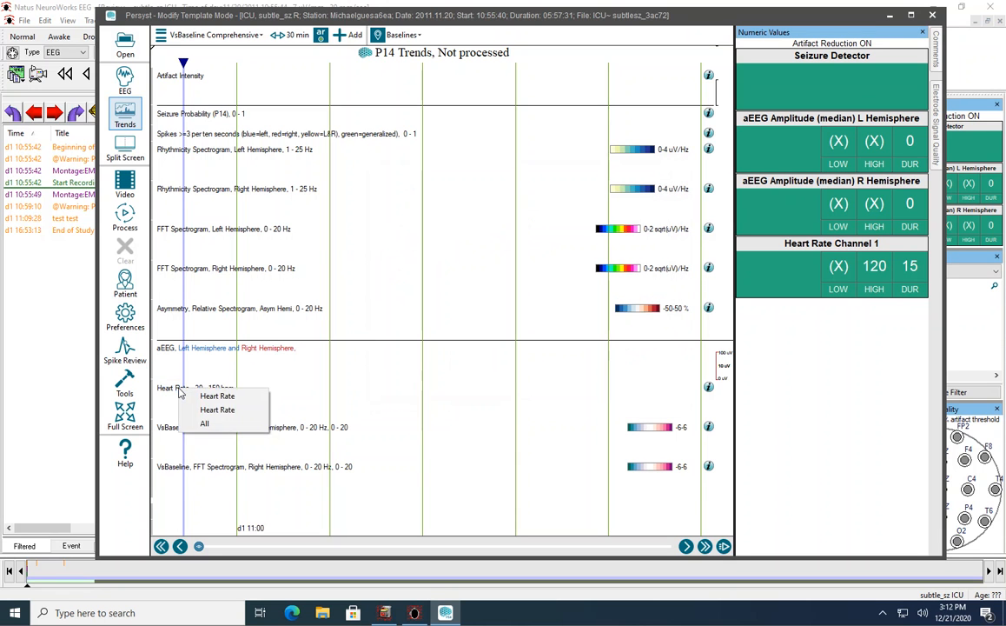
pyautogui.click(216, 409)
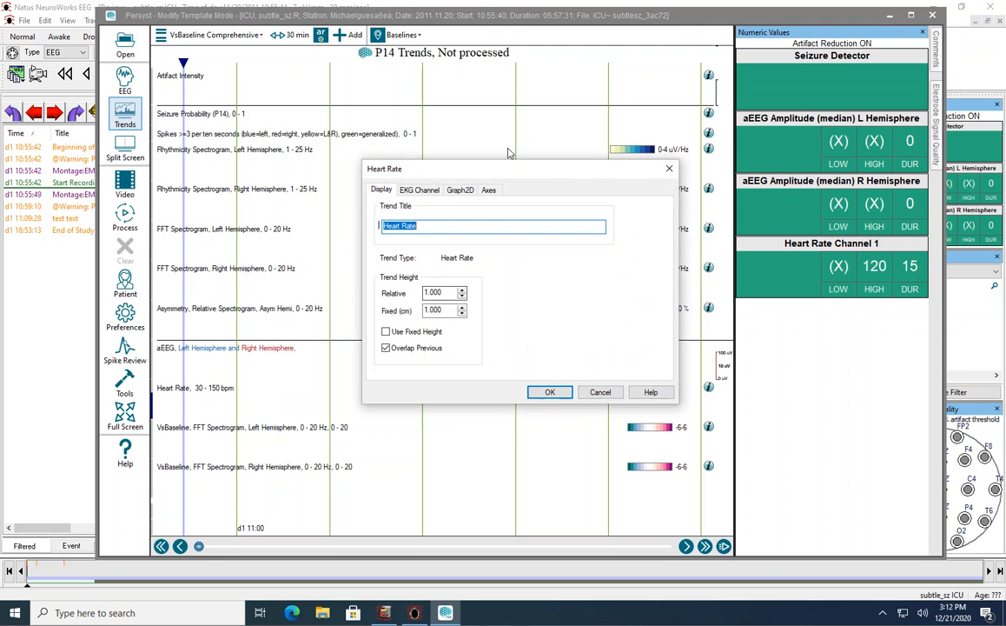
pyautogui.click(418, 192)
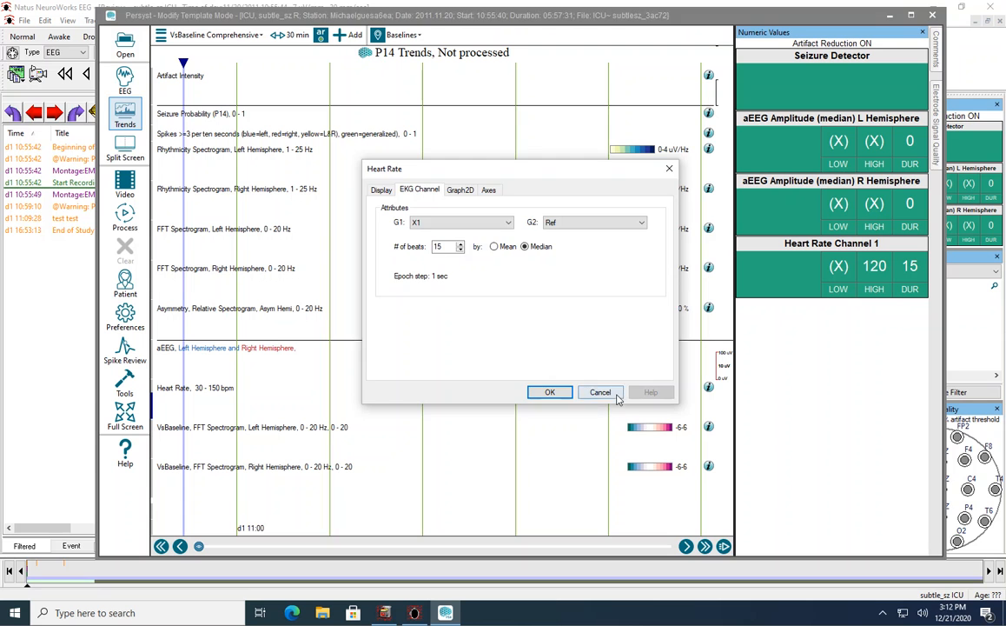
pyautogui.click(599, 393)
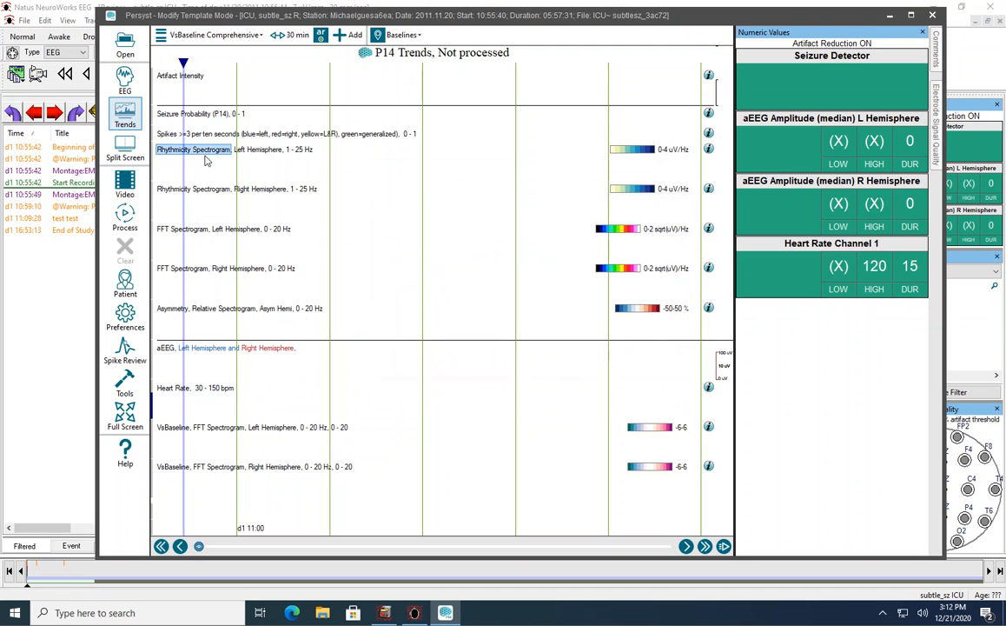
# Step: Process the record's trends, then leave template modification and save the changes to the My Hospital template
pyautogui.click(126, 219)
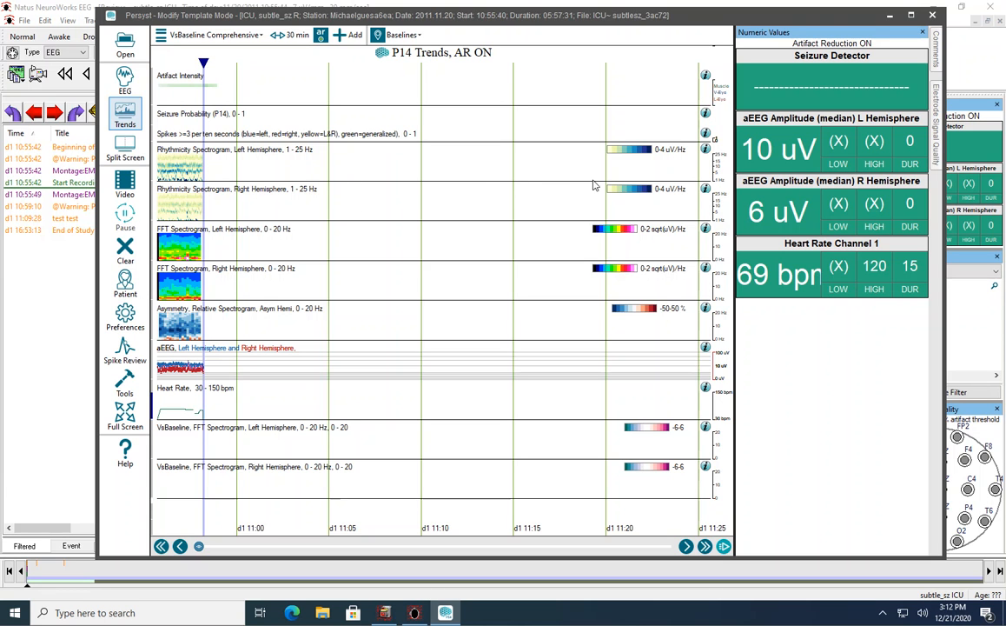
pyautogui.click(931, 16)
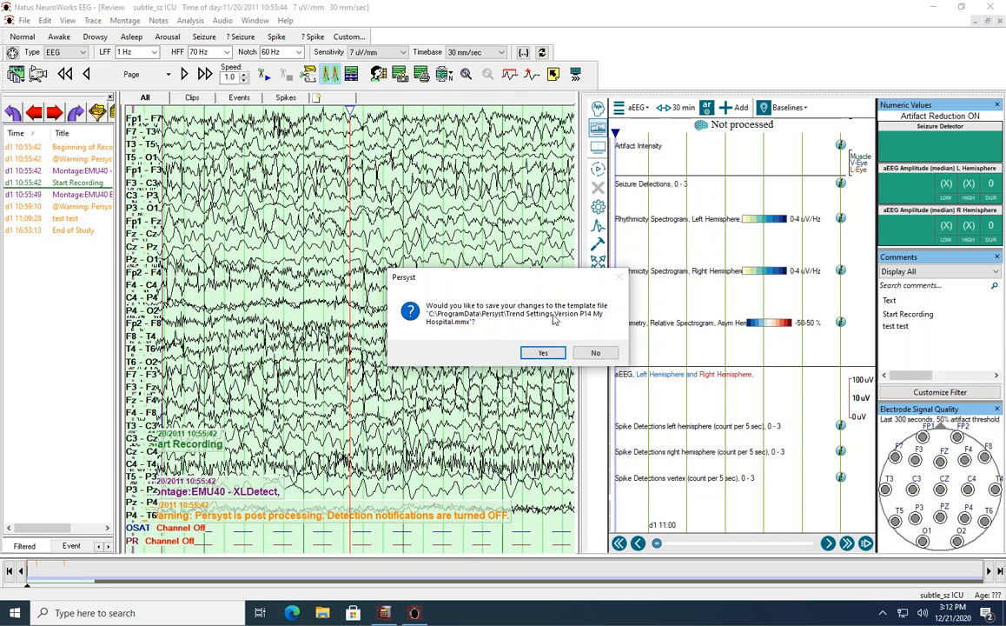
pyautogui.click(534, 356)
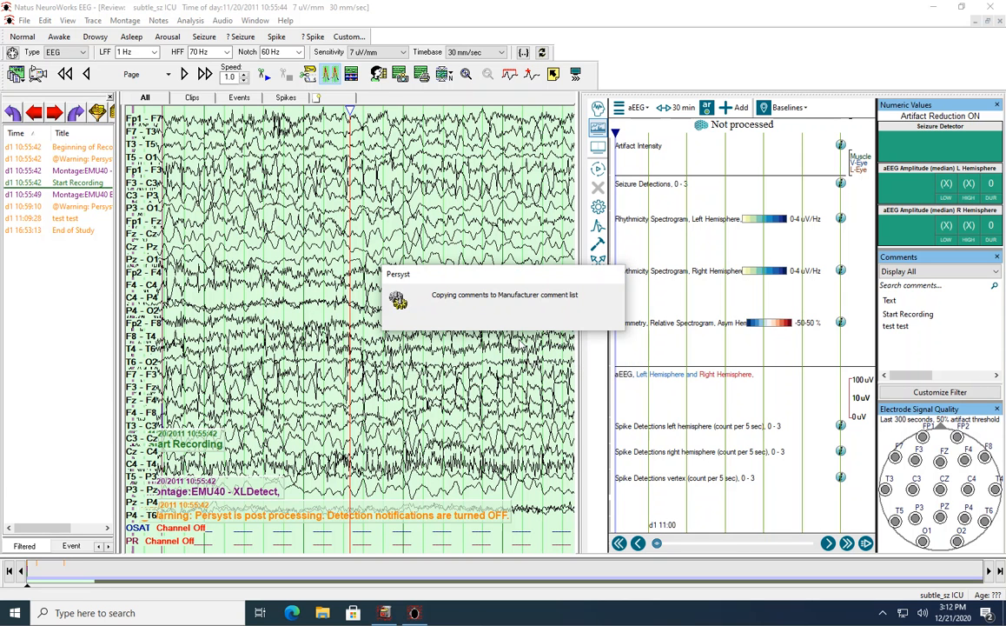
# Step: Open the template file selection from the trend preferences of the EEG review
pyautogui.click(598, 207)
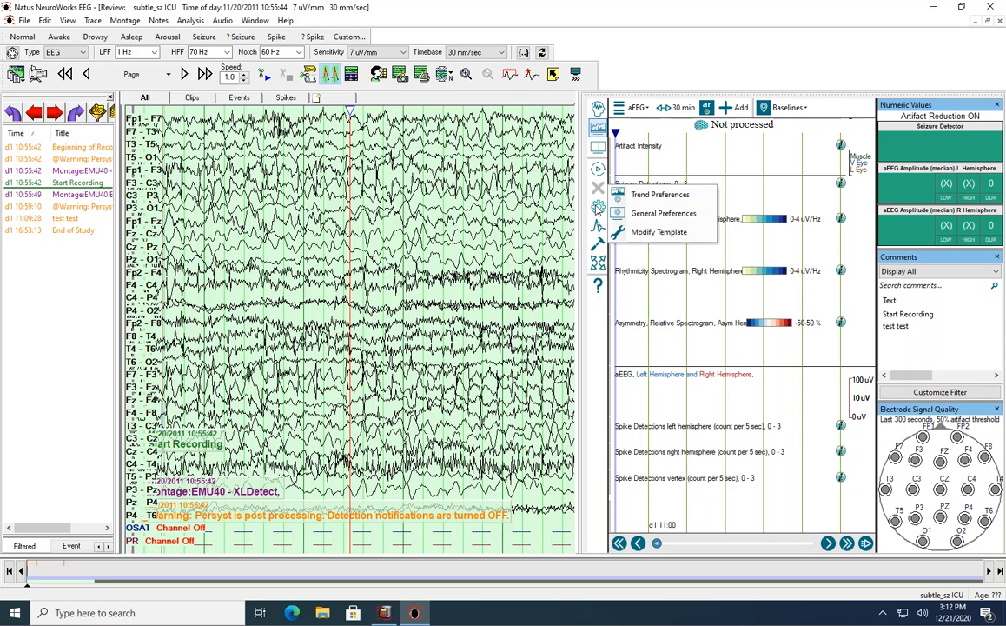
pyautogui.click(654, 194)
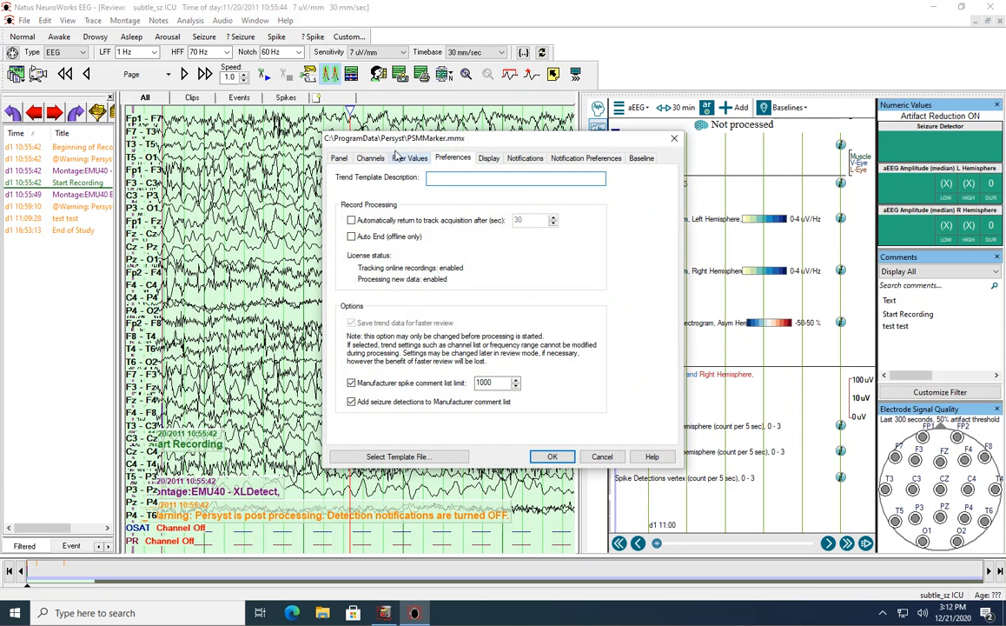
pyautogui.click(400, 458)
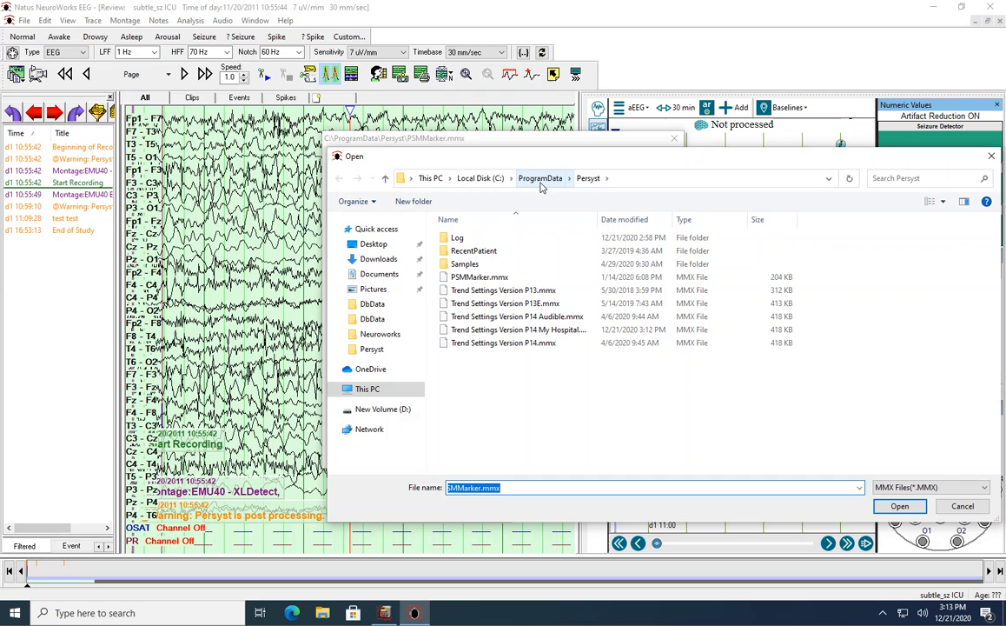
# Step: Browse to C:\ProgramData by its full path and return to the Persyst folder inside it
pyautogui.click(636, 178)
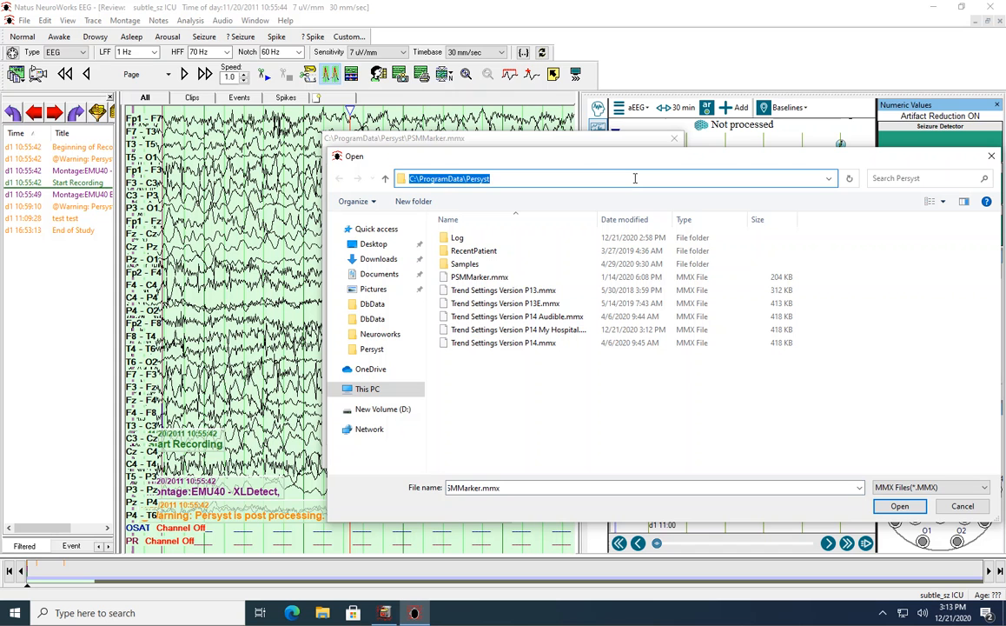
pyautogui.write('ProgramData')
pyautogui.press('Return')
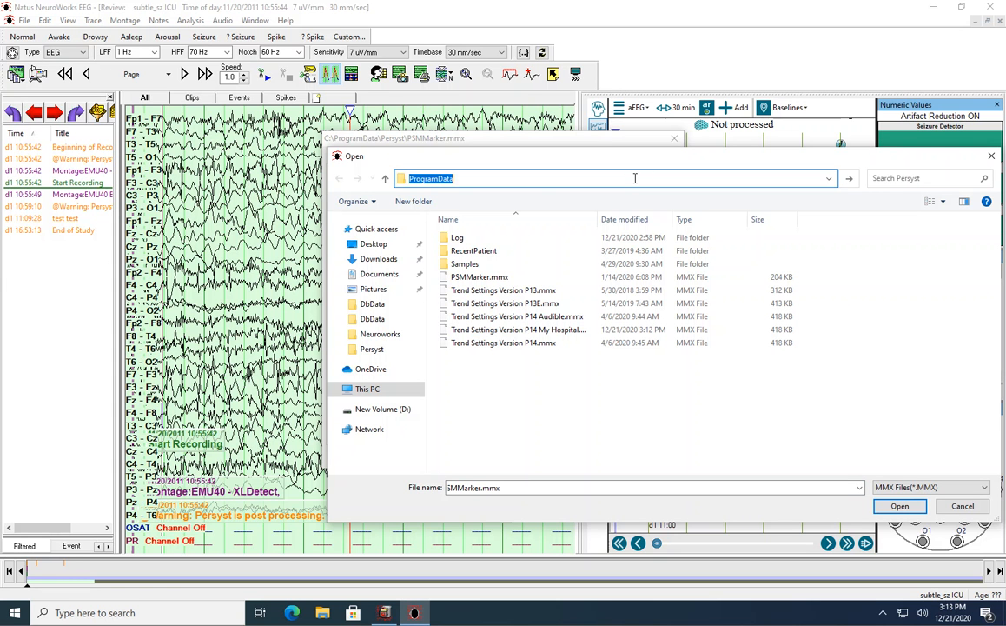
pyautogui.press('Home')
pyautogui.write('C:\\')
pyautogui.press('Return')
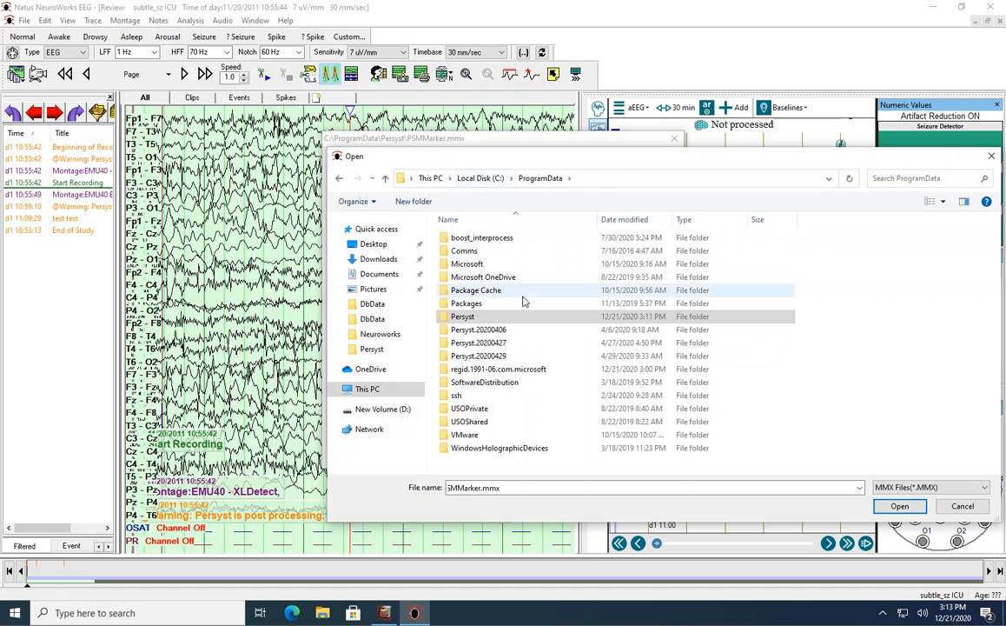
pyautogui.click(478, 318)
pyautogui.click(609, 177)
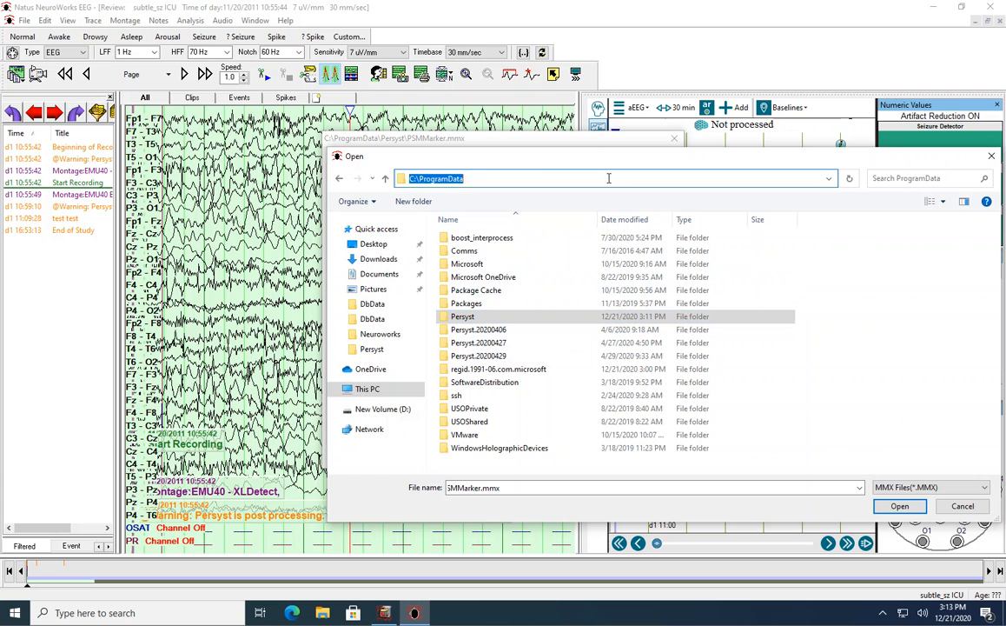
pyautogui.doubleClick(474, 316)
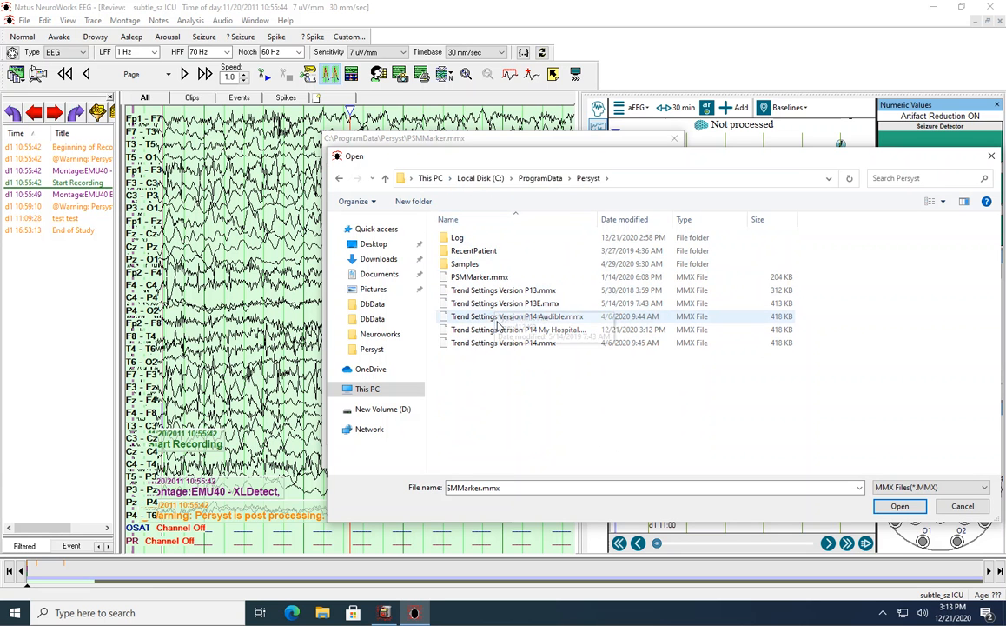
# Step: Apply the Trend Settings Version P14 My Hospital template to the record and start processing its trends
pyautogui.doubleClick(497, 330)
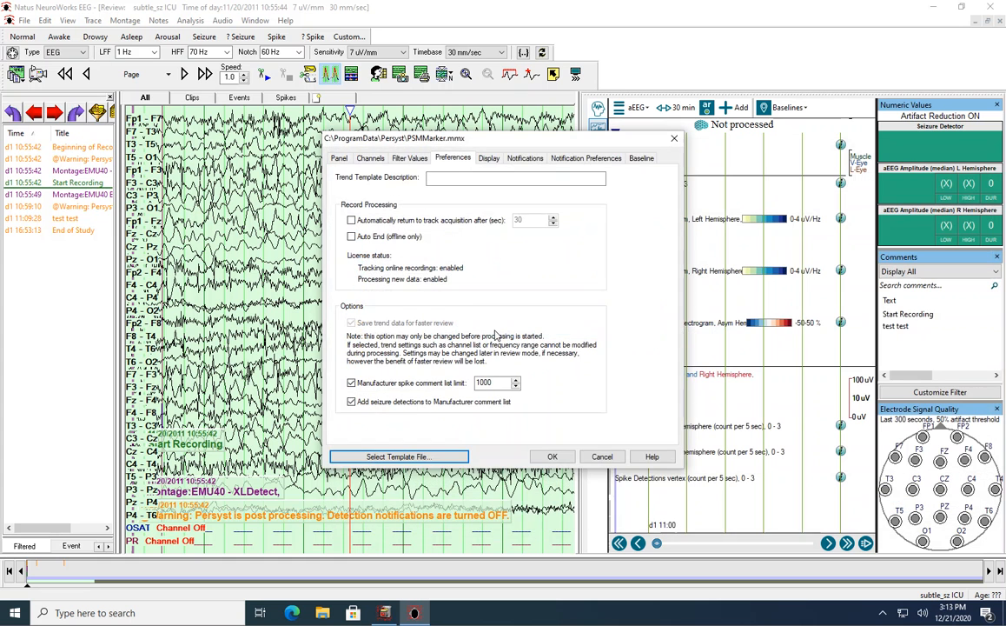
pyautogui.click(555, 457)
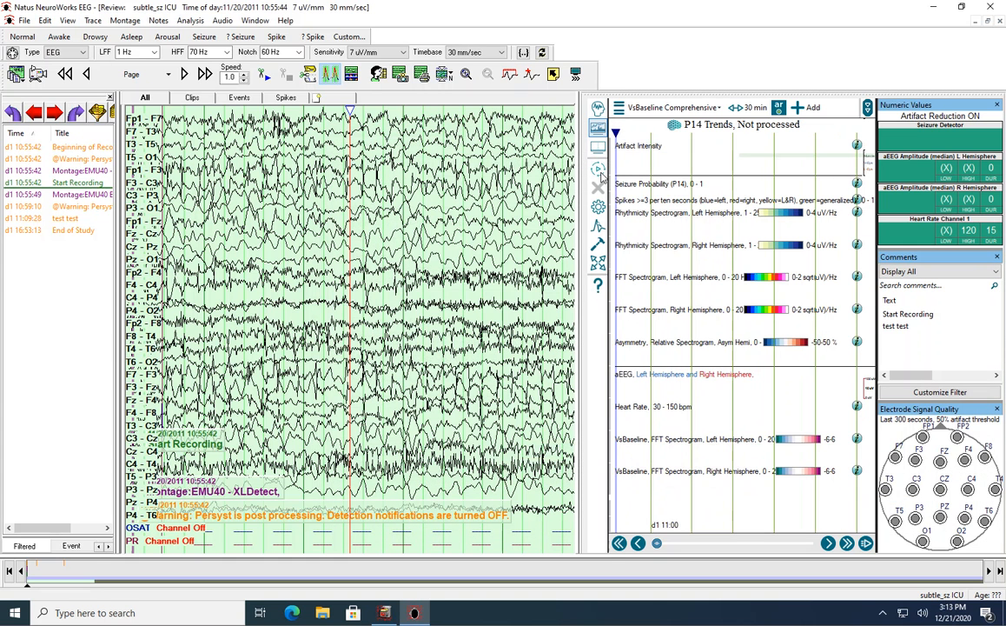
pyautogui.click(599, 169)
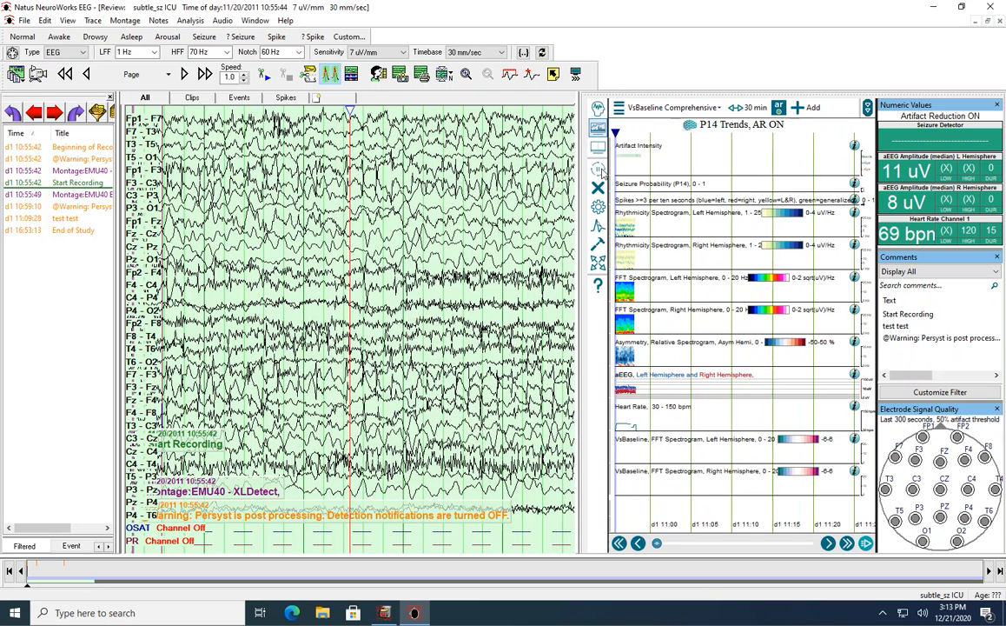
pyautogui.click(636, 426)
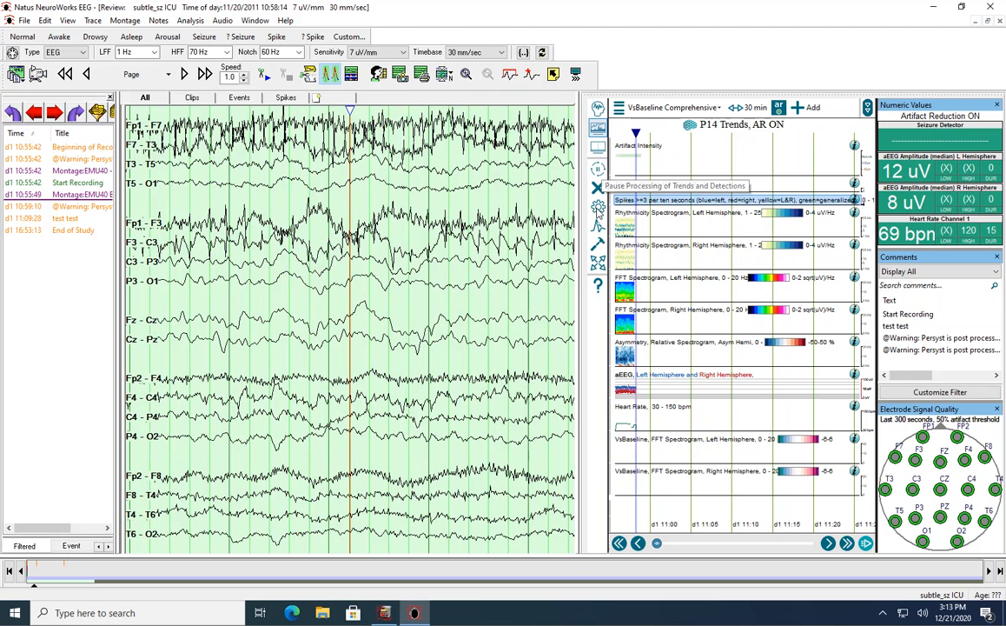
pyautogui.click(598, 208)
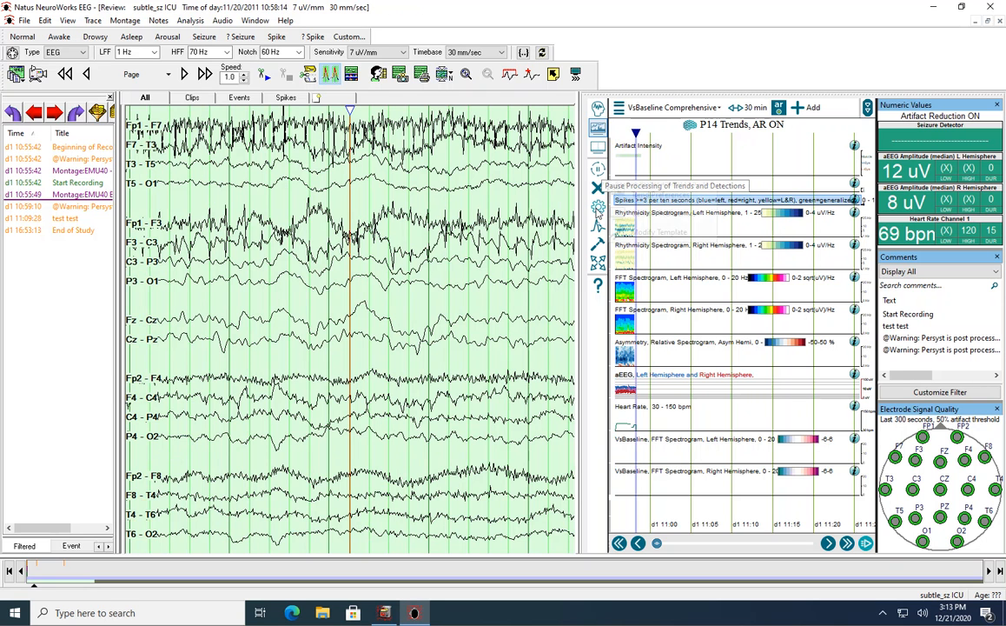
pyautogui.click(643, 195)
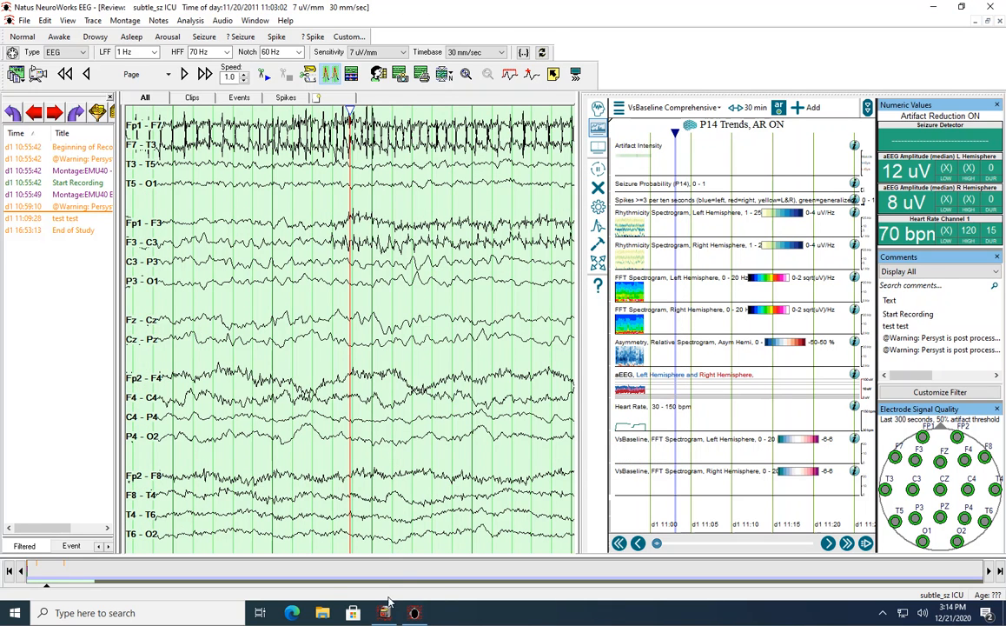
# Step: Switch to Natus Database and bring up the Persyst analyzer's settings in the database analysis options
pyautogui.click(384, 613)
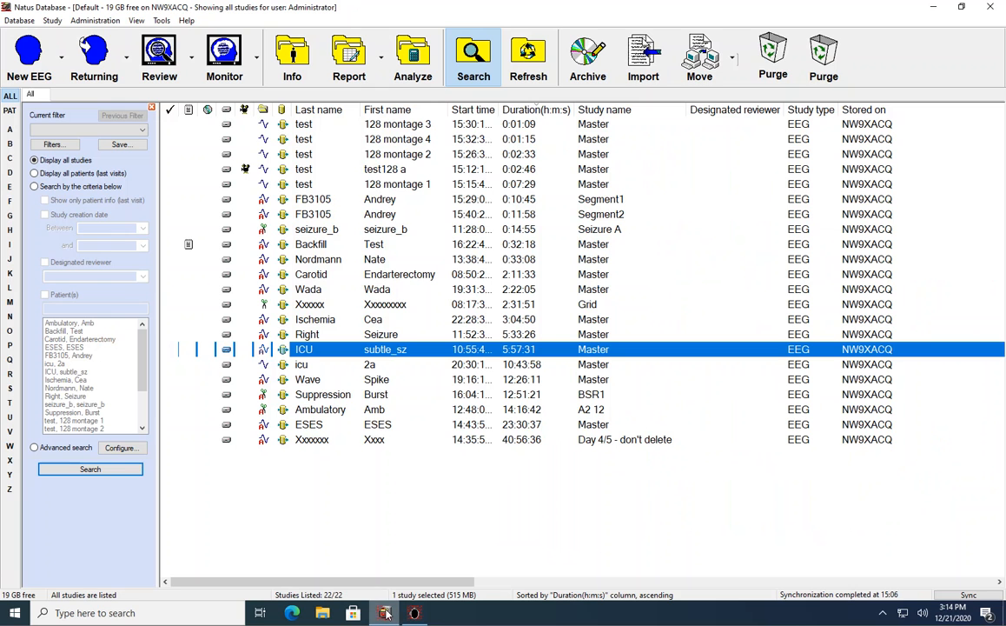
pyautogui.click(138, 21)
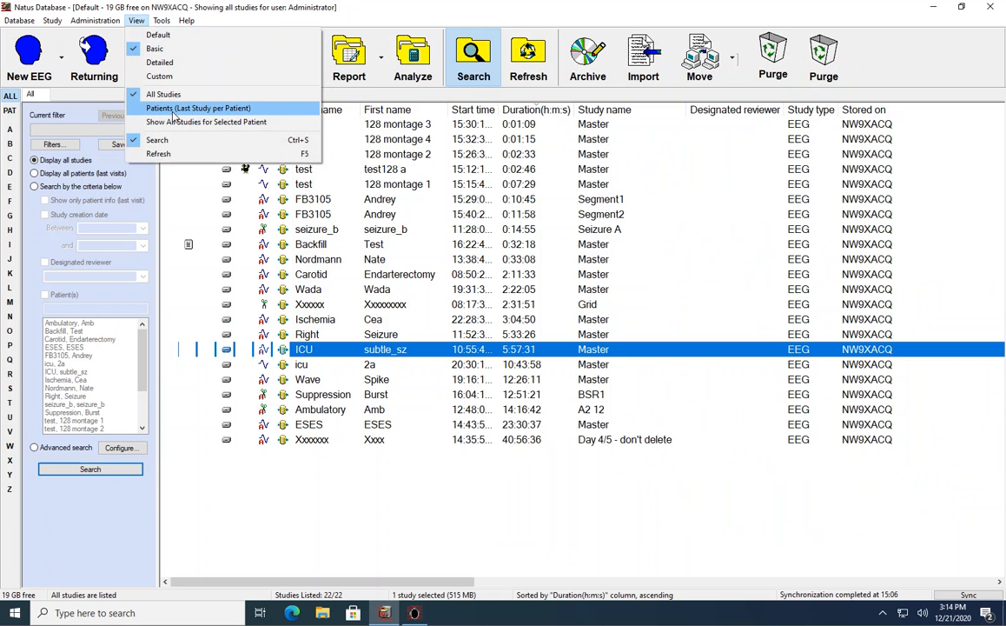
pyautogui.moveTo(161, 22)
pyautogui.click(200, 108)
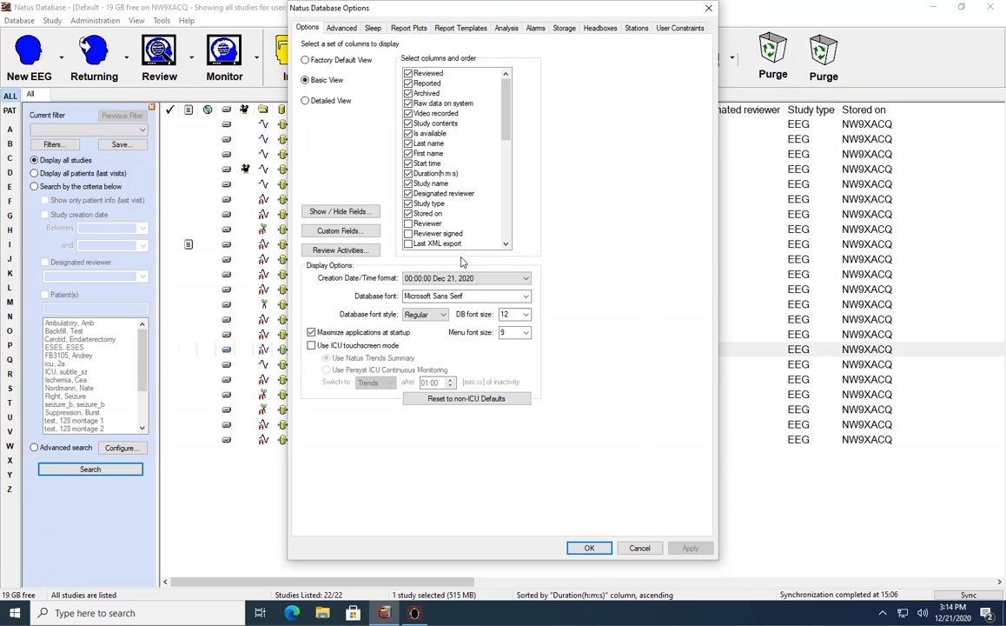
pyautogui.click(507, 31)
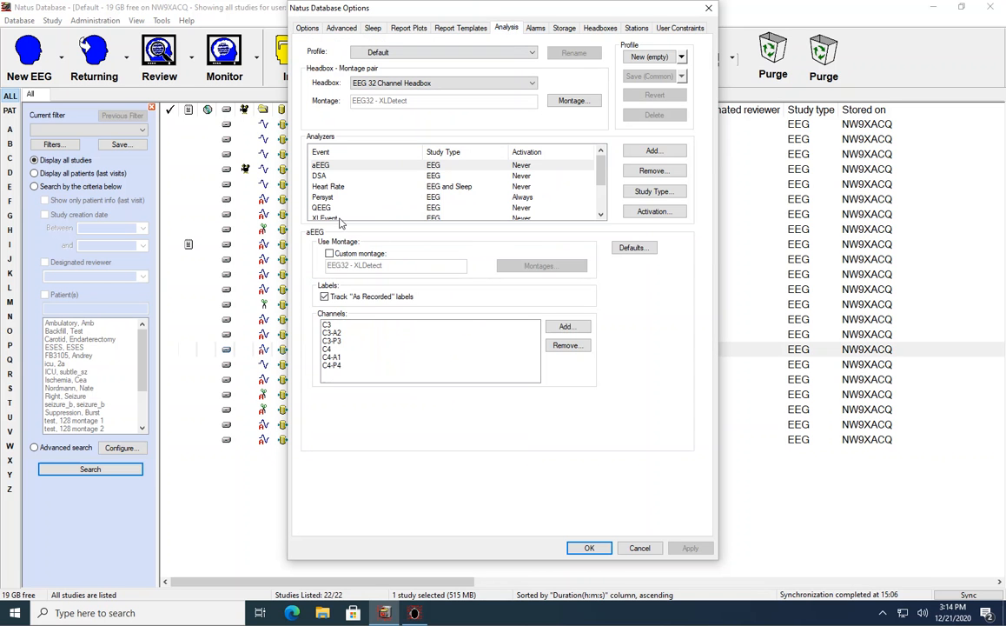
pyautogui.click(324, 198)
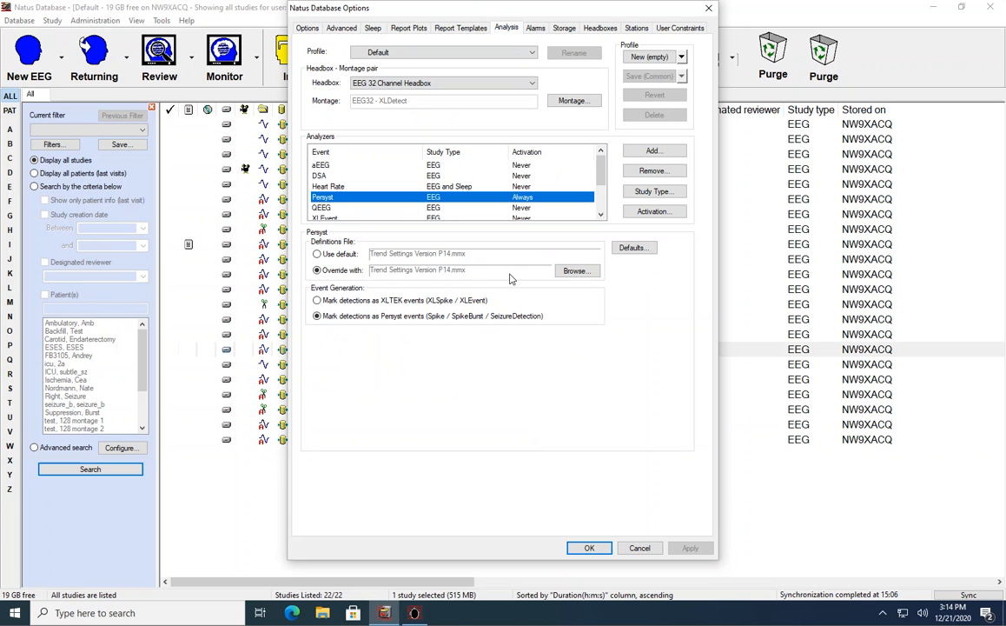
# Step: Override the Persyst definitions file with Trend Settings Version P14 My Hospital from C:\ProgramData\Persyst and accept the database options
pyautogui.click(588, 274)
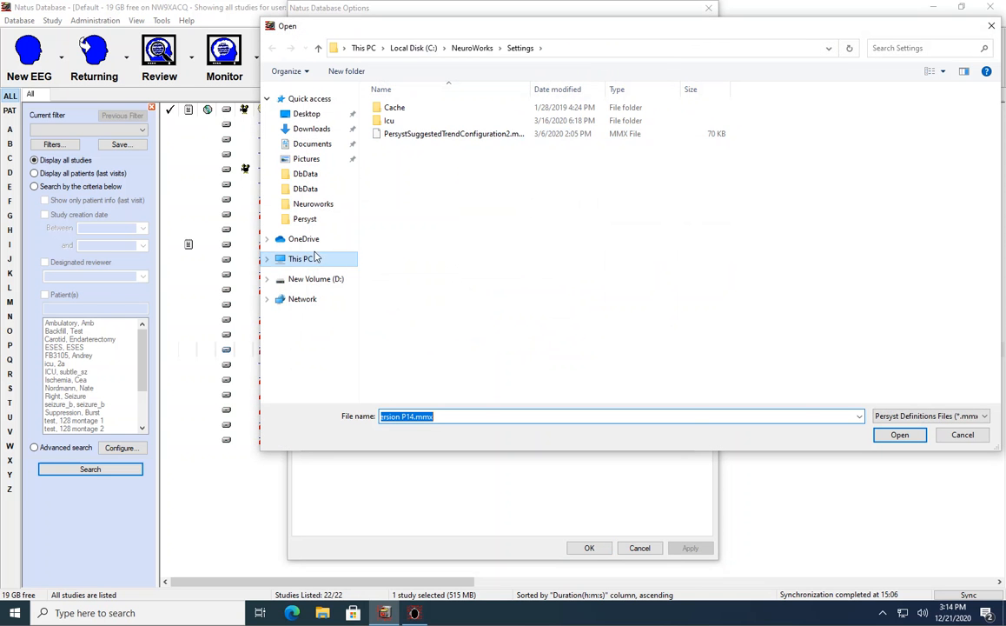
pyautogui.click(311, 260)
pyautogui.doubleClick(422, 193)
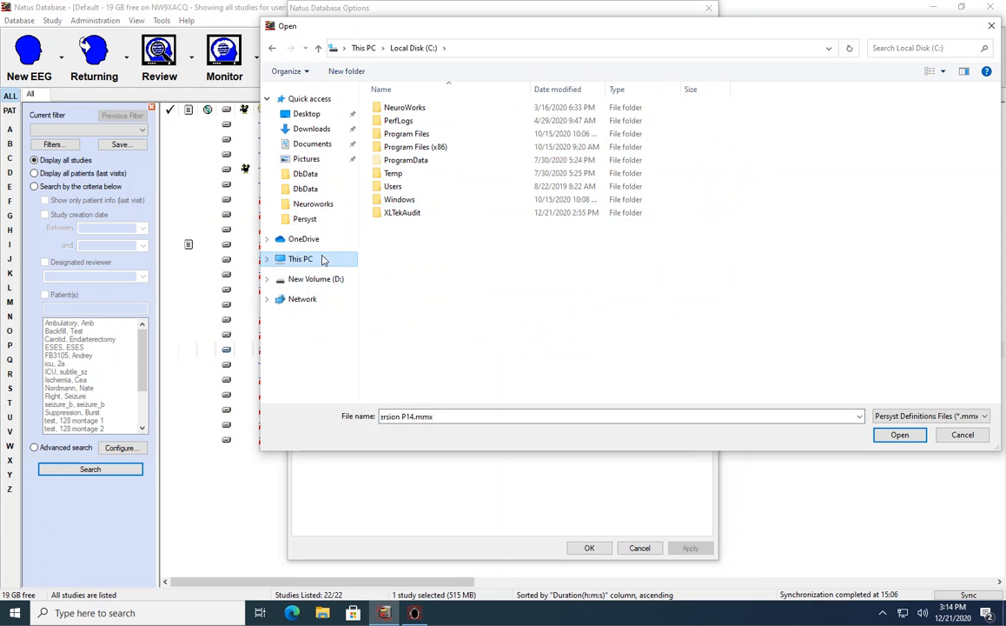
pyautogui.doubleClick(425, 160)
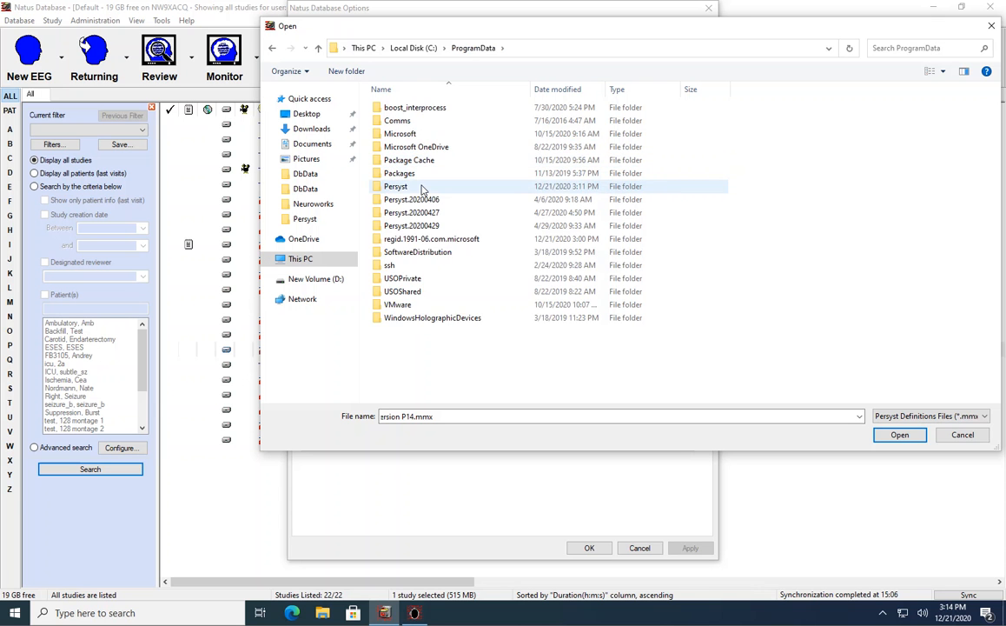
pyautogui.doubleClick(408, 186)
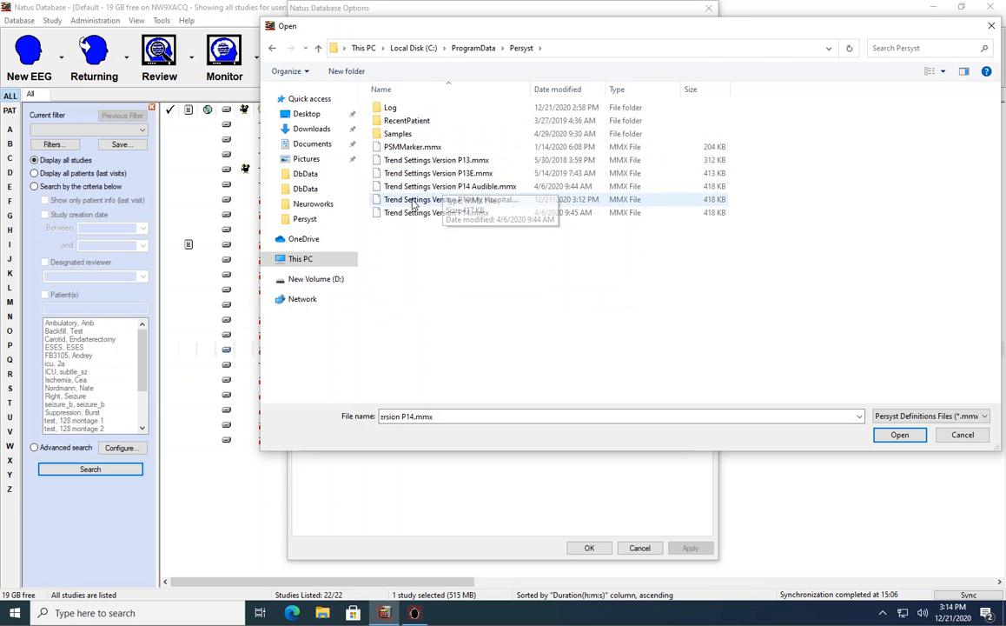
pyautogui.doubleClick(477, 199)
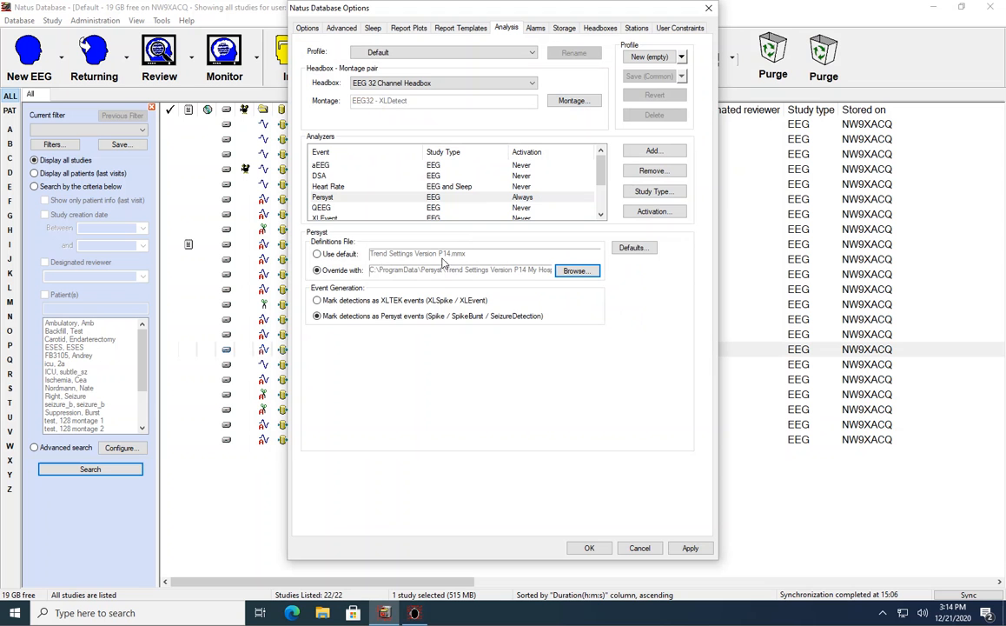
pyautogui.click(588, 547)
# Step: Set up an analysis of the three studies listed directly below subtle_sz ICU with only the Persyst analyzer enabled, and dismiss it without submitting
pyautogui.moveTo(298, 366); pyautogui.dragTo(304, 397)
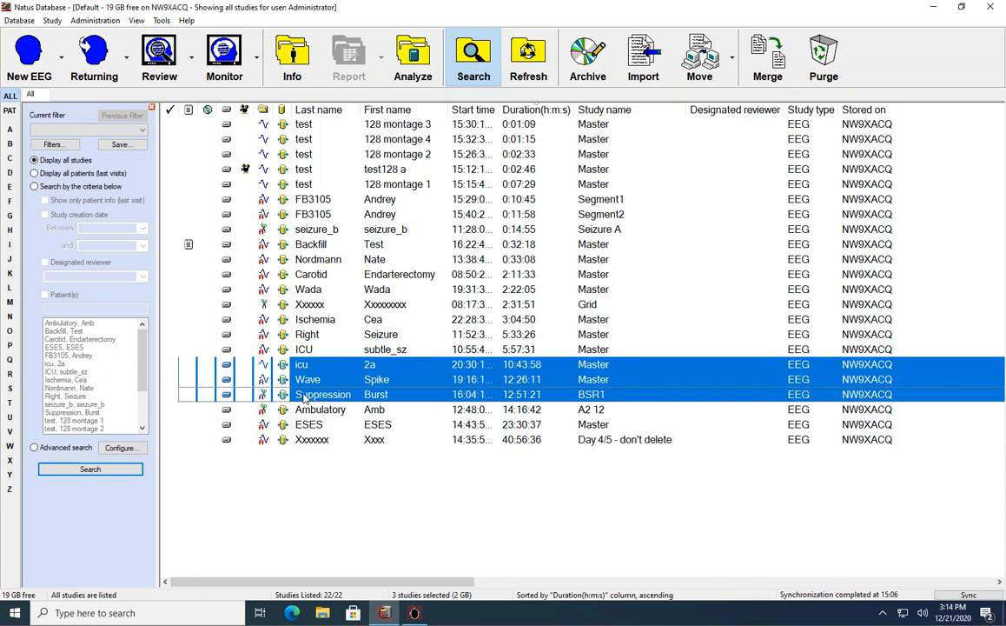
pyautogui.rightClick(304, 397)
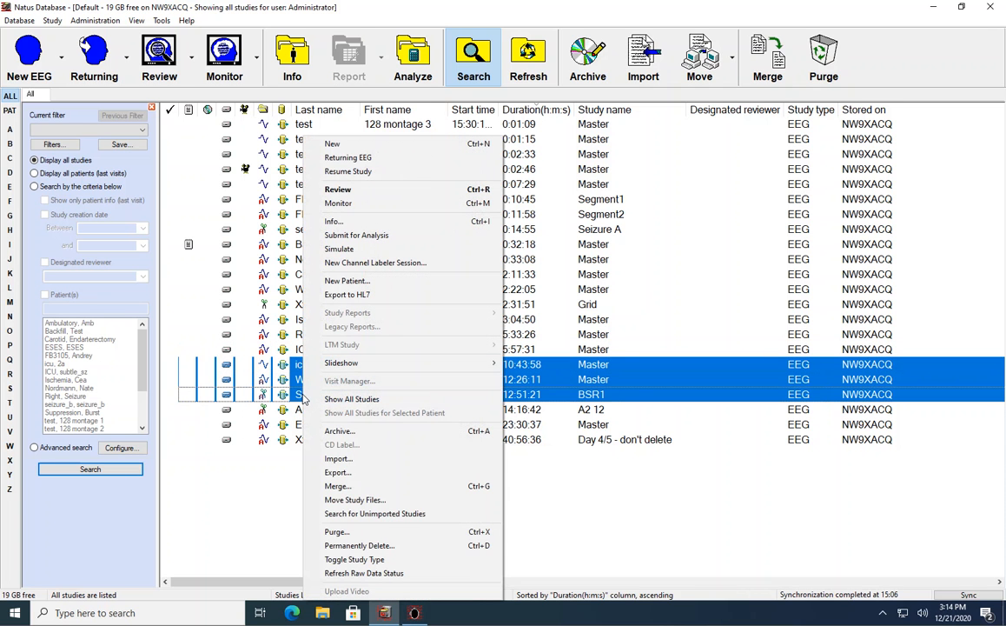
pyautogui.click(384, 235)
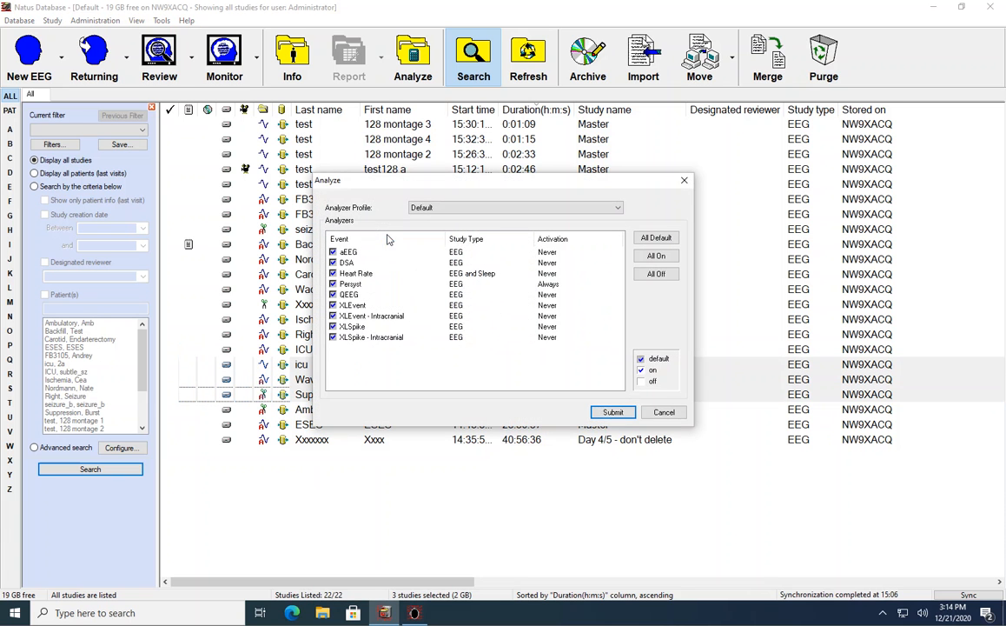
pyautogui.click(655, 273)
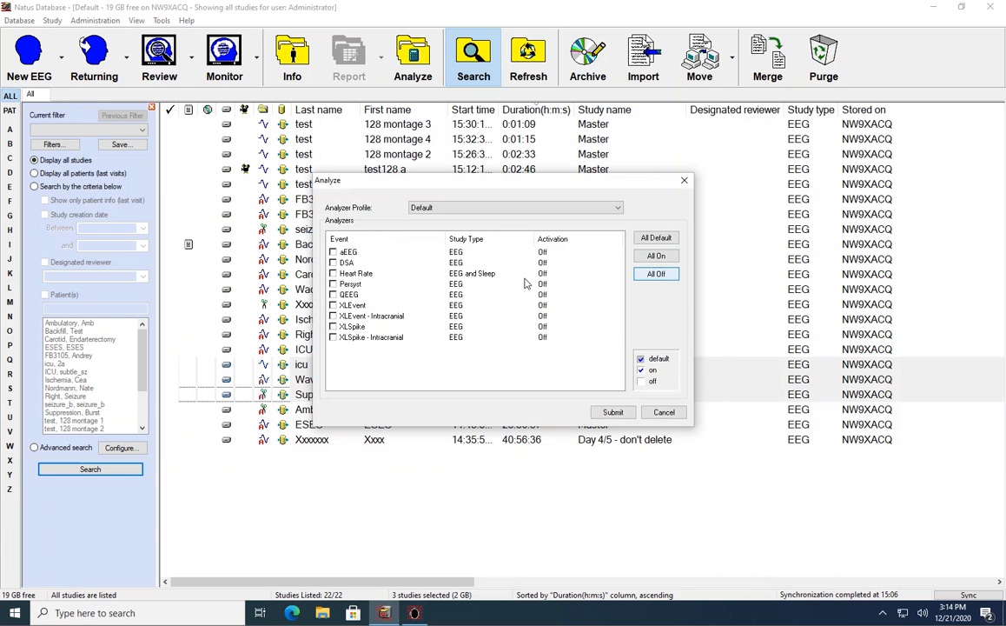
pyautogui.click(341, 287)
pyautogui.click(333, 284)
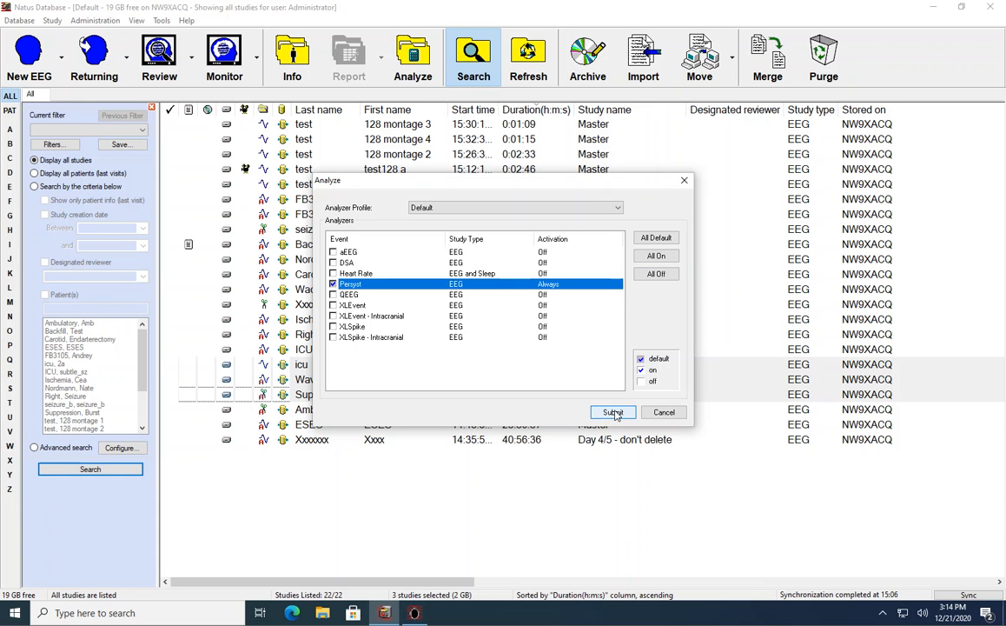
pyautogui.click(664, 414)
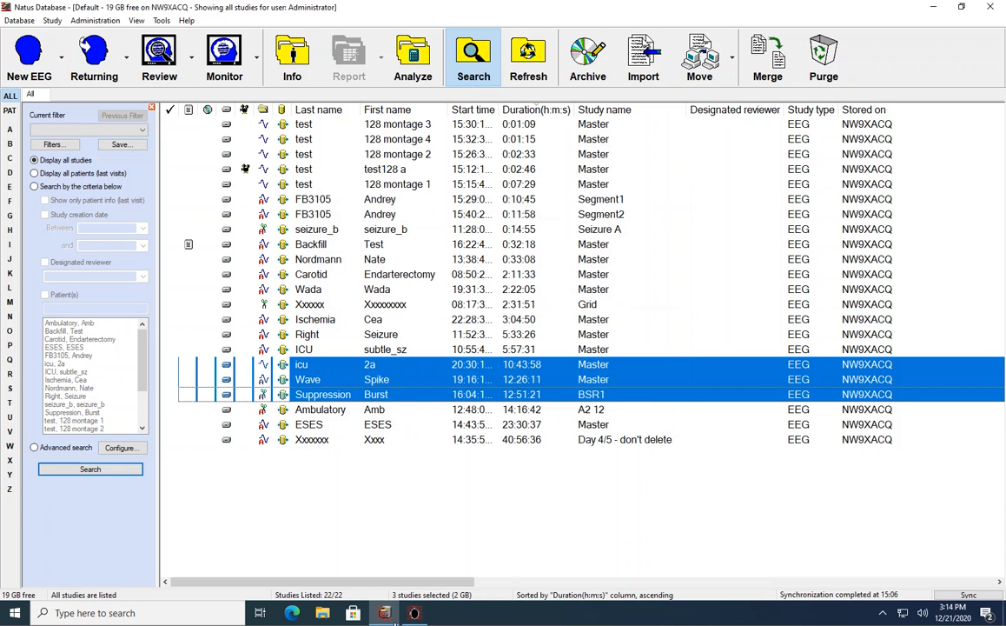
# Step: Switch back to the NeuroWorks EEG review and select Trend Settings Version P14 My Hospital.mmx as the template file in the trend preferences
pyautogui.click(414, 614)
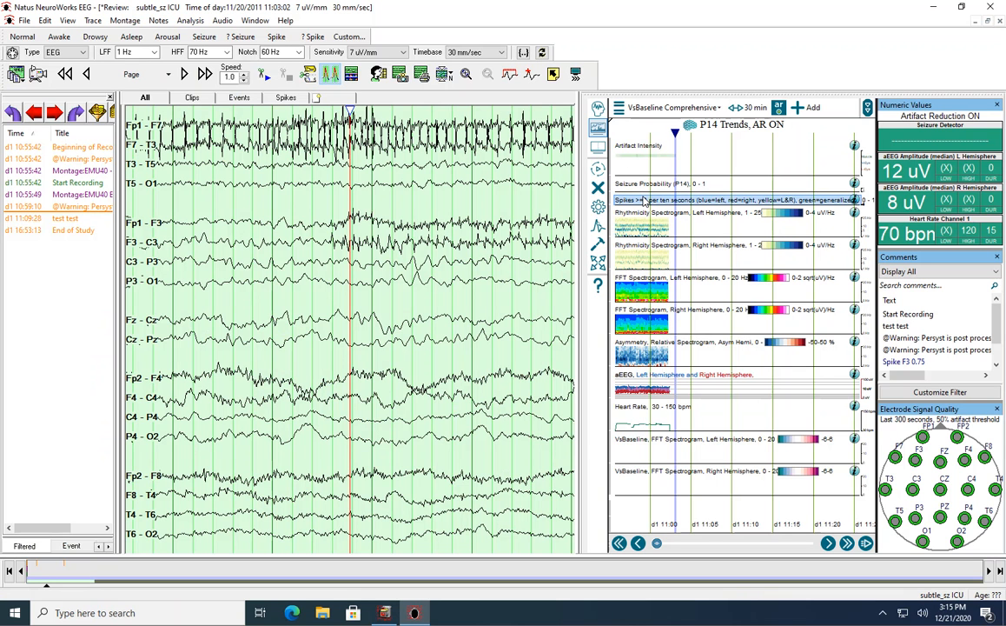
pyautogui.rightClick(626, 202)
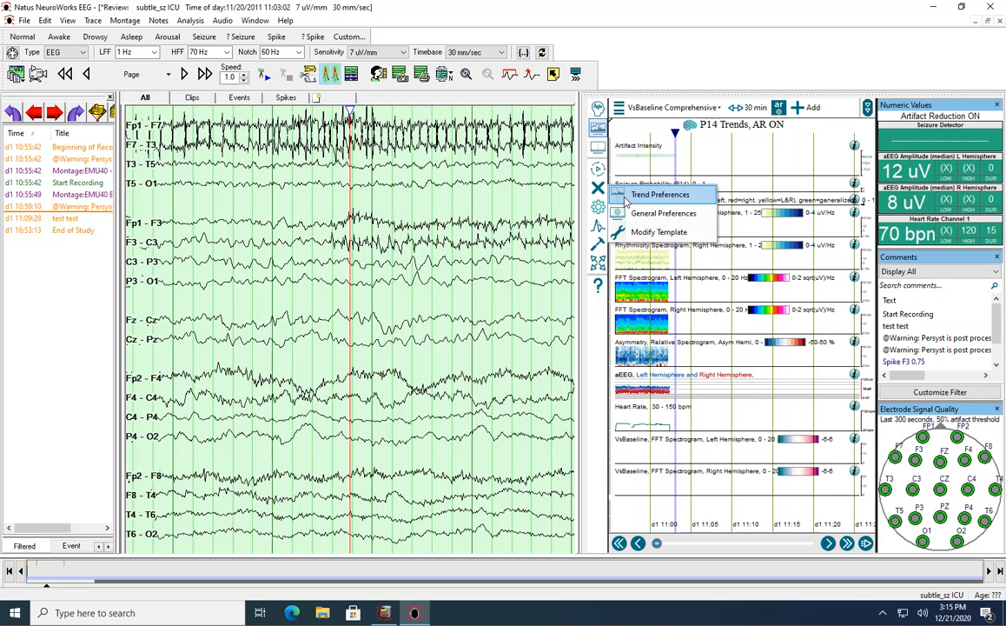
pyautogui.click(626, 197)
pyautogui.click(426, 457)
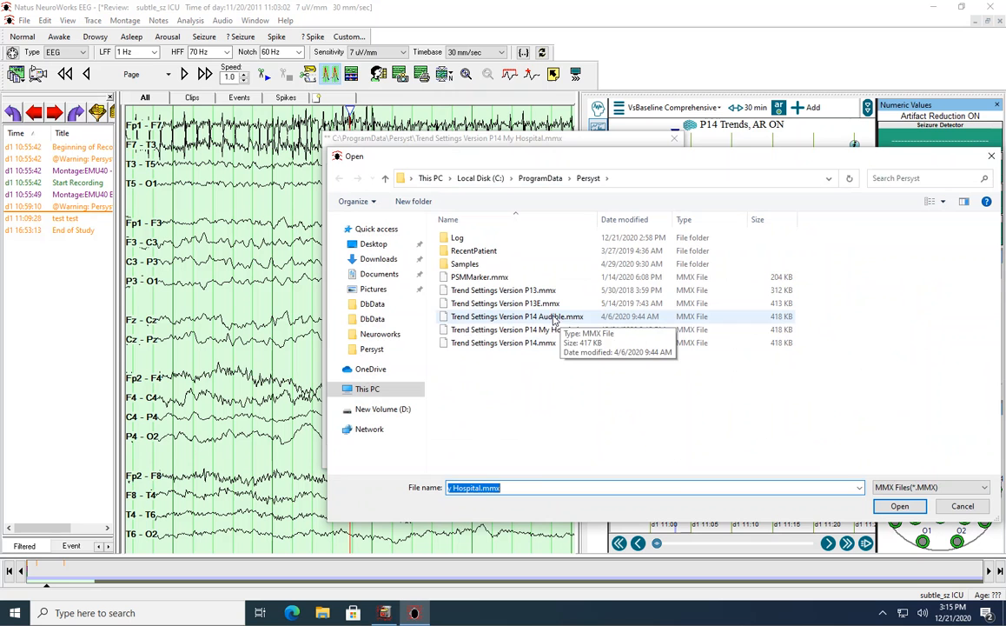
pyautogui.click(526, 331)
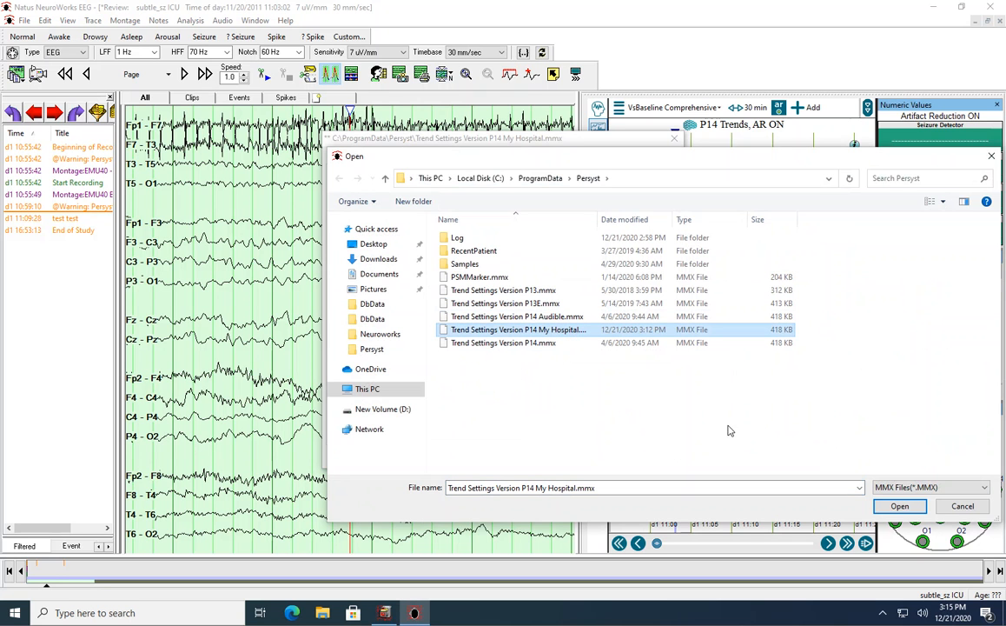